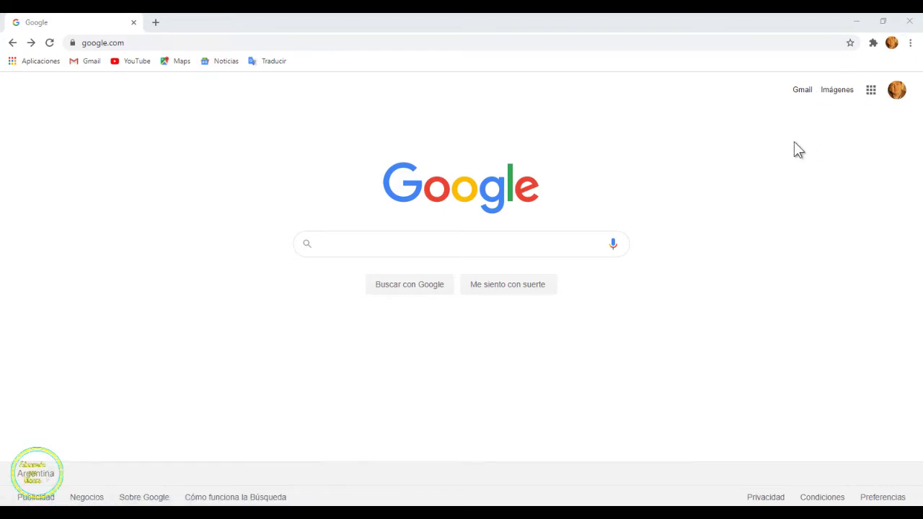
# Go to Google Drive and create a folder named "Examenes" in Mi unidad
pyautogui.click(873, 97)
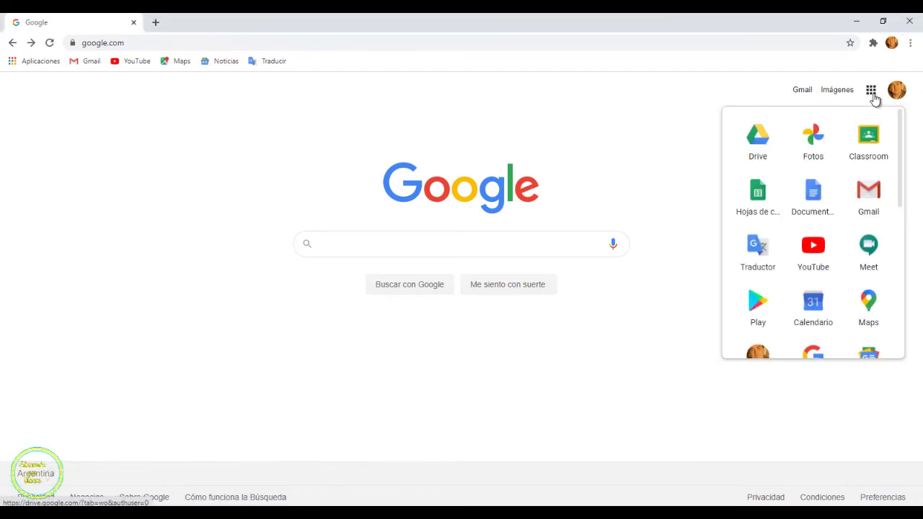
pyautogui.click(769, 143)
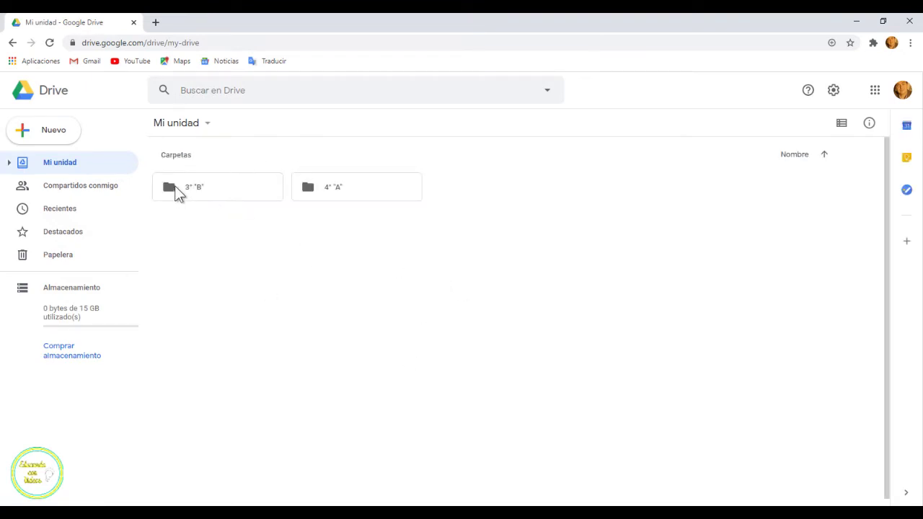
pyautogui.click(63, 137)
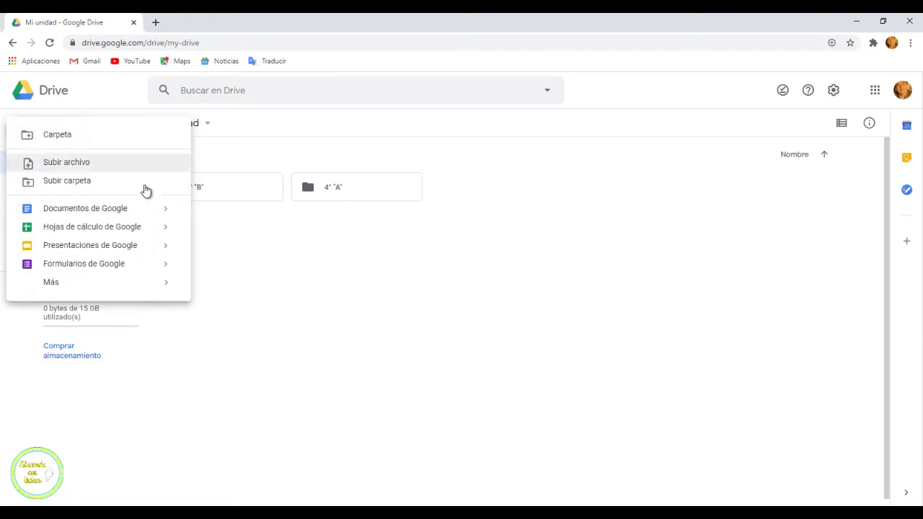
pyautogui.click(102, 140)
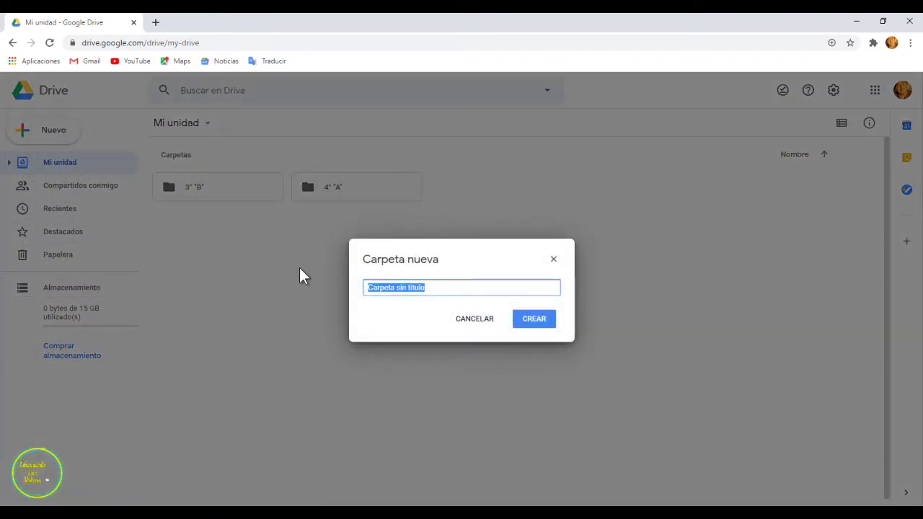
pyautogui.write('Exa')
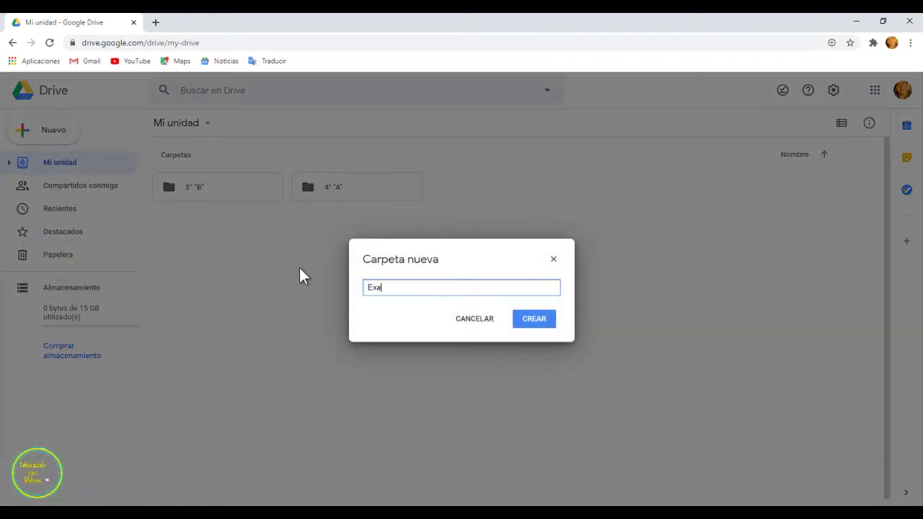
pyautogui.write('menes')
pyautogui.click(529, 321)
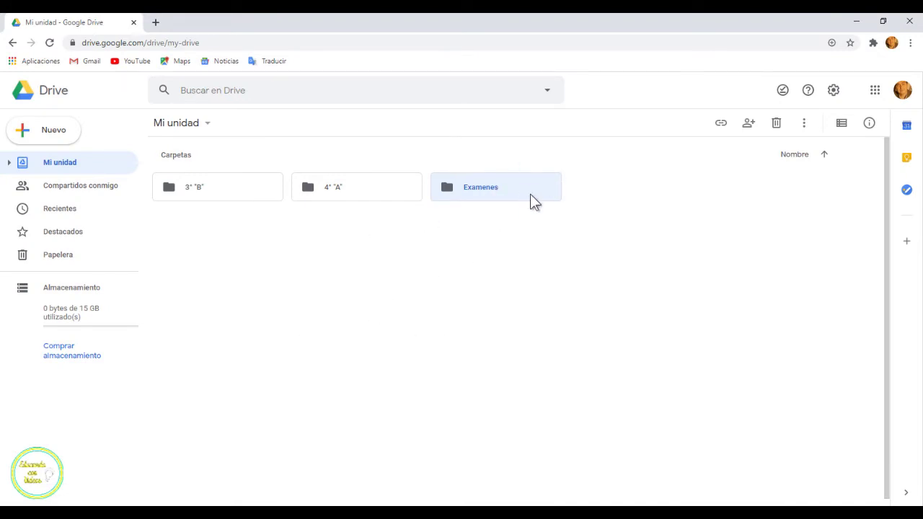
# Create a blank Google Forms form inside the Examenes folder
pyautogui.doubleClick(479, 185)
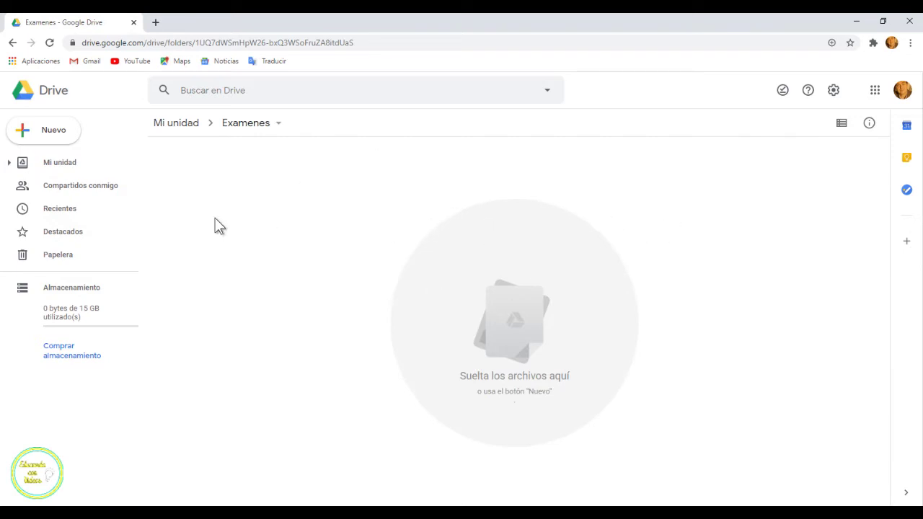
pyautogui.click(47, 130)
pyautogui.click(79, 264)
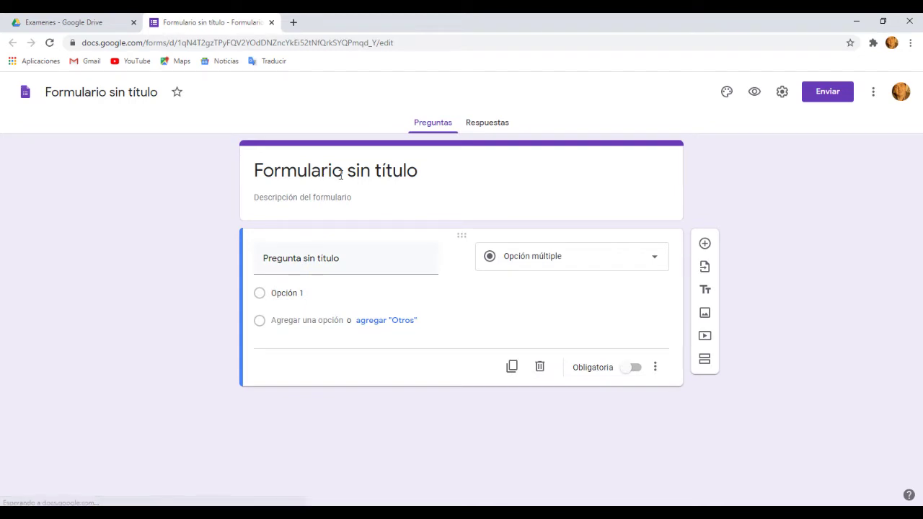
# Name the form "Evaluación de S.I.C."
pyautogui.click(156, 93)
pyautogui.write('Eval')
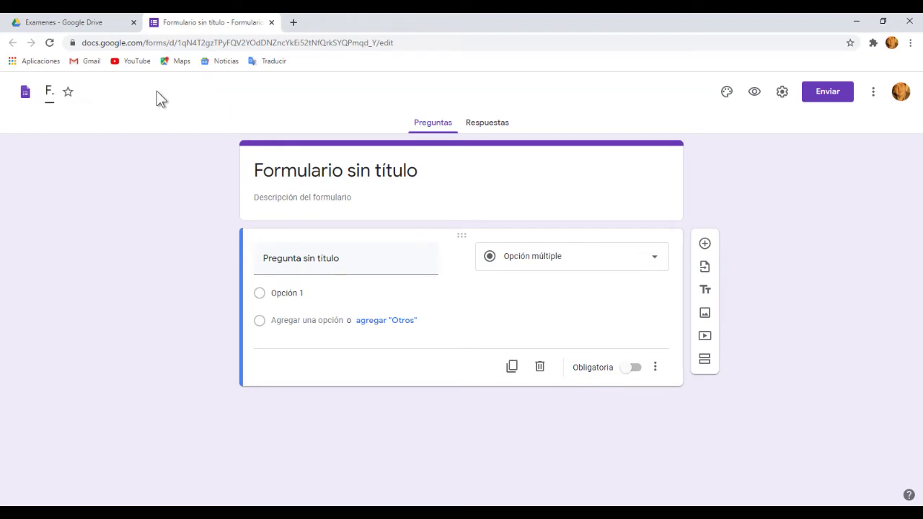
pyautogui.write('ua')
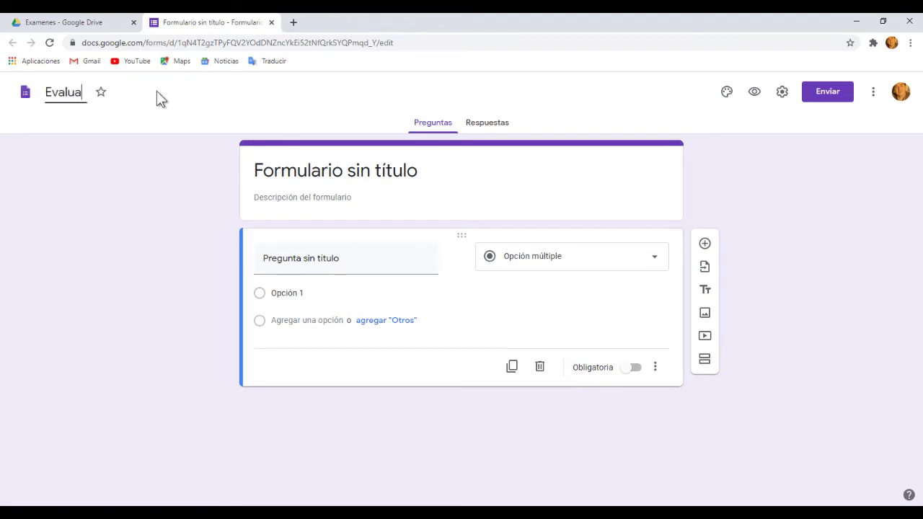
pyautogui.write('ción de ')
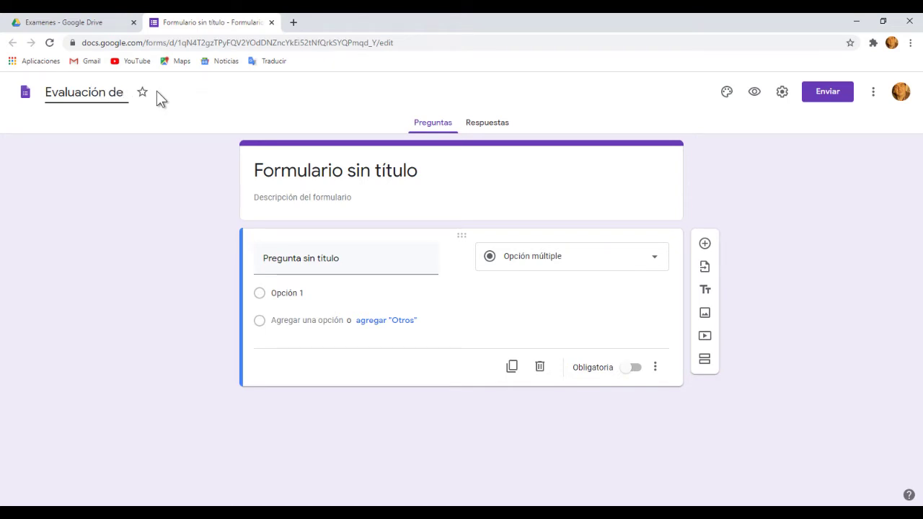
pyautogui.write('S.I.C.')
pyautogui.click(136, 225)
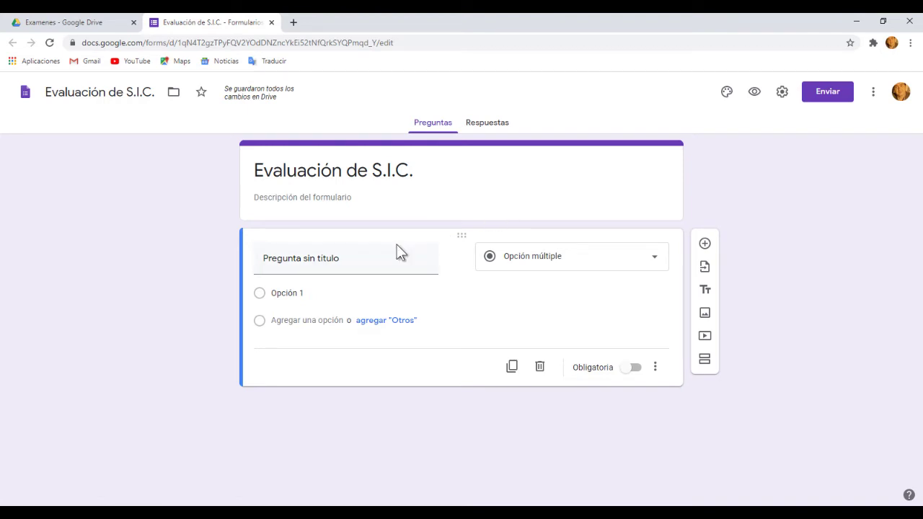
# Make the first question a required Respuesta breve question titled "Nombre y Apellido"
pyautogui.moveTo(460, 278)
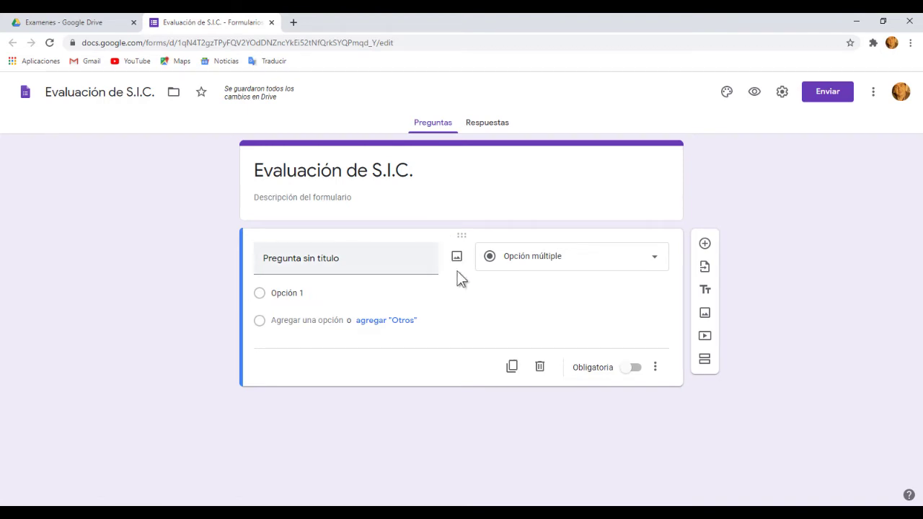
pyautogui.click(656, 265)
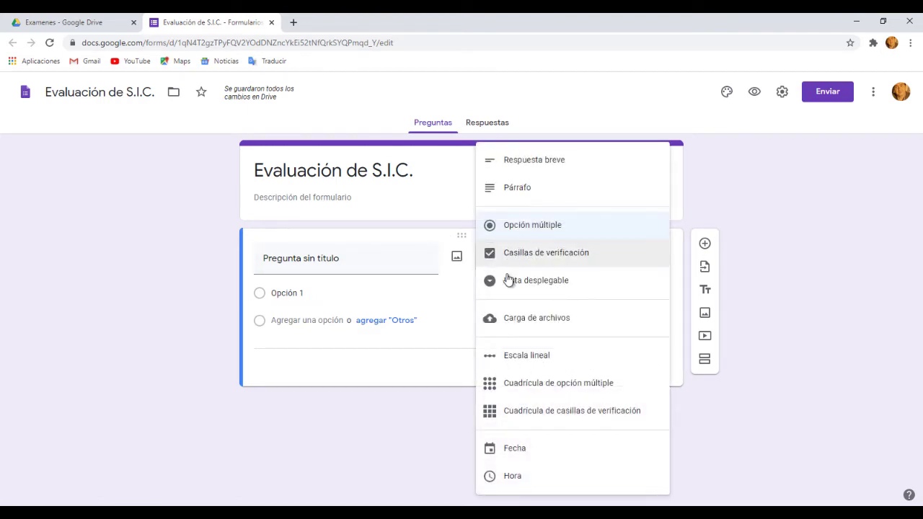
pyautogui.click(545, 171)
pyautogui.click(333, 266)
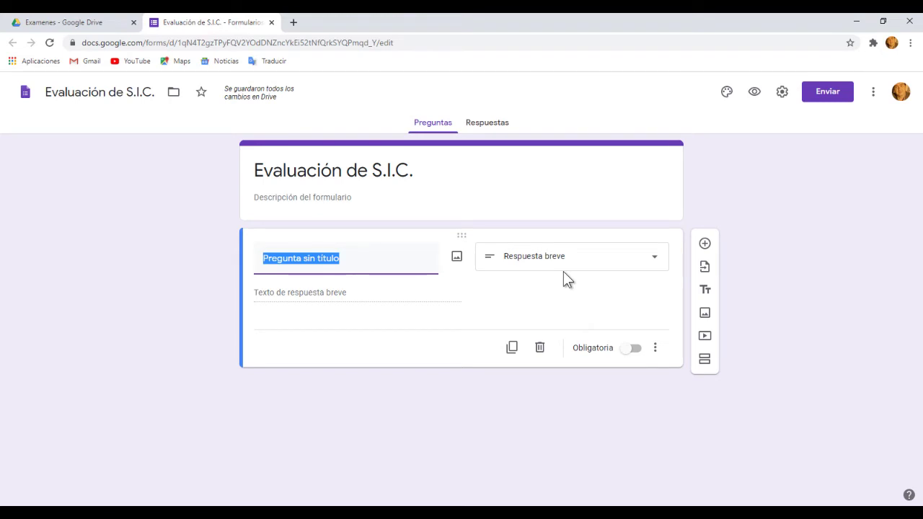
pyautogui.write('Nombre ')
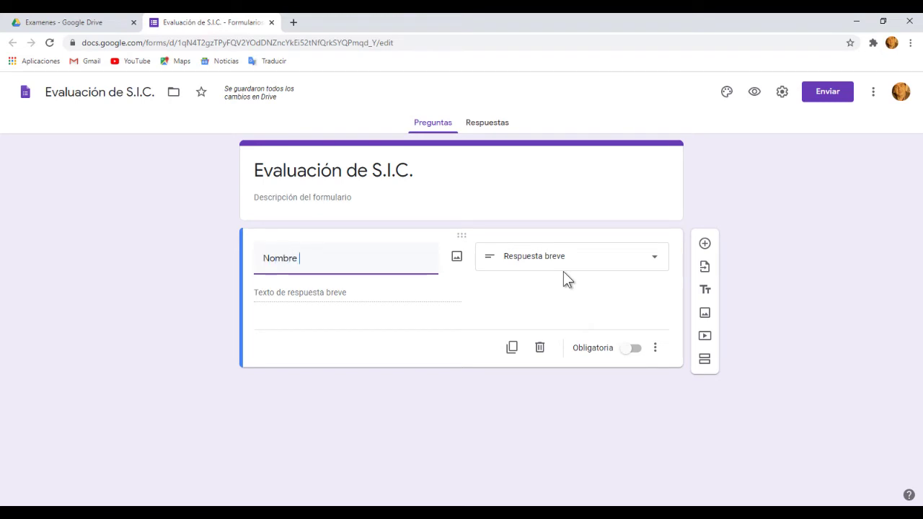
pyautogui.write('y Apel')
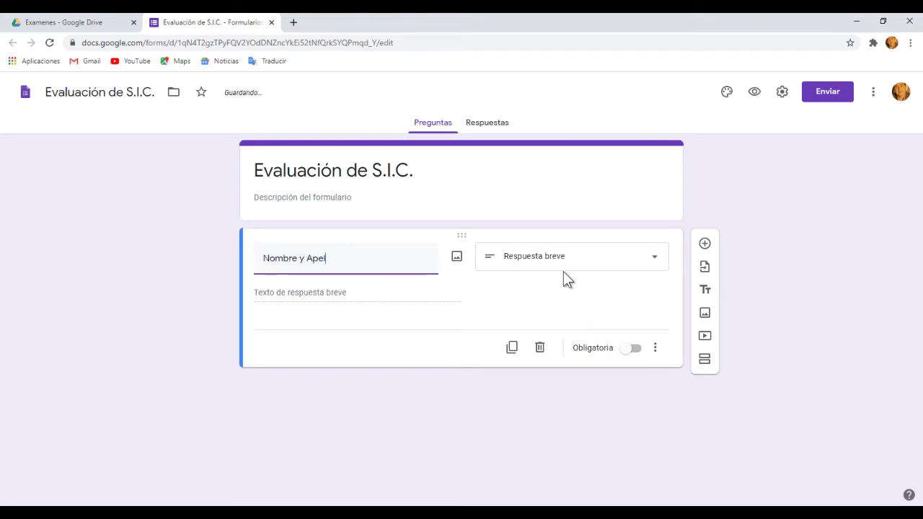
pyautogui.write('lido')
pyautogui.click(629, 353)
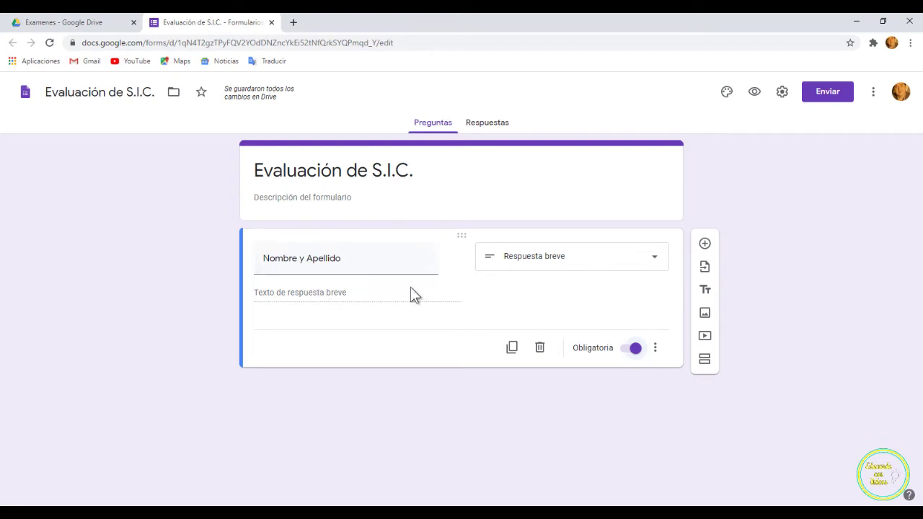
# Add a multiple-choice question and copy its title "La cuenta Caja, ¿es una cuente de?" from the Word document
pyautogui.click(705, 245)
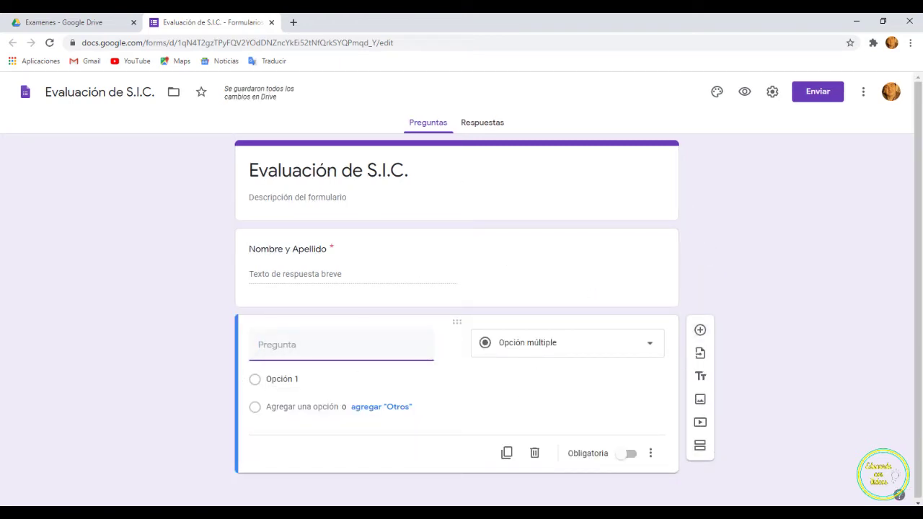
pyautogui.click(242, 505)
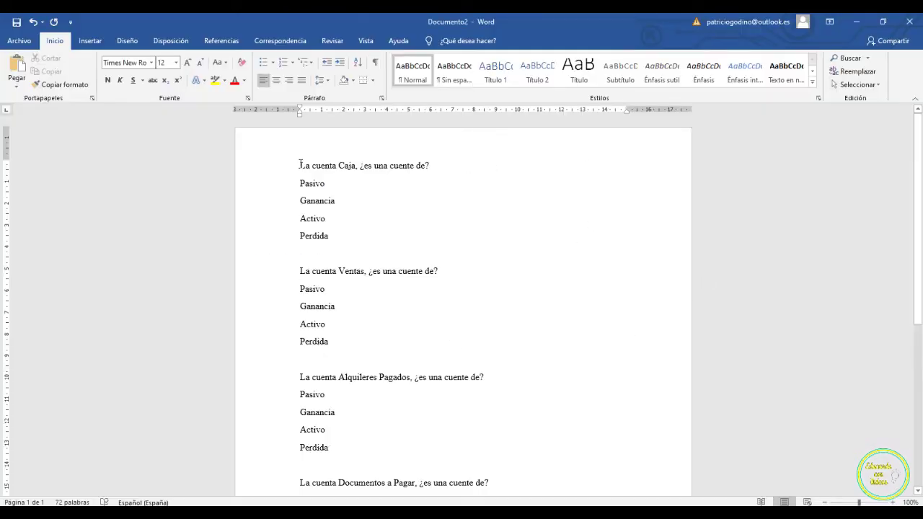
pyautogui.moveTo(301, 165); pyautogui.dragTo(433, 168)
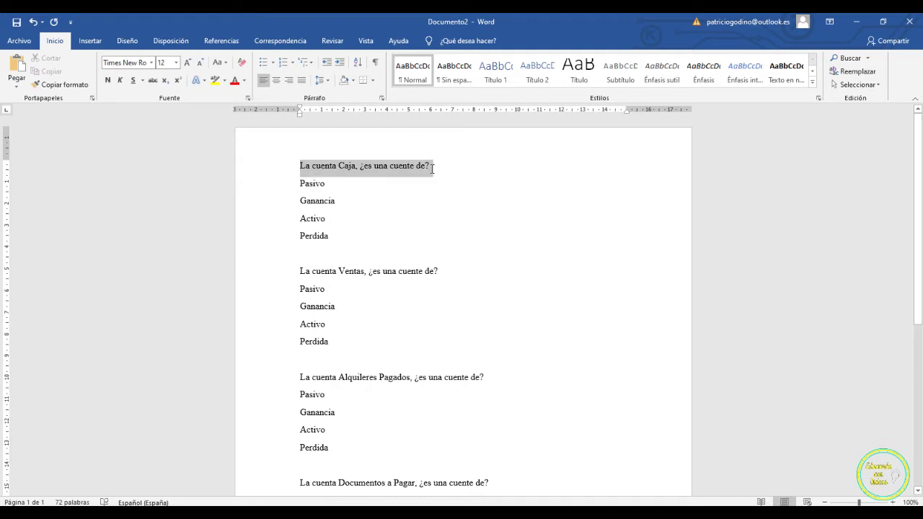
pyautogui.rightClick(418, 173)
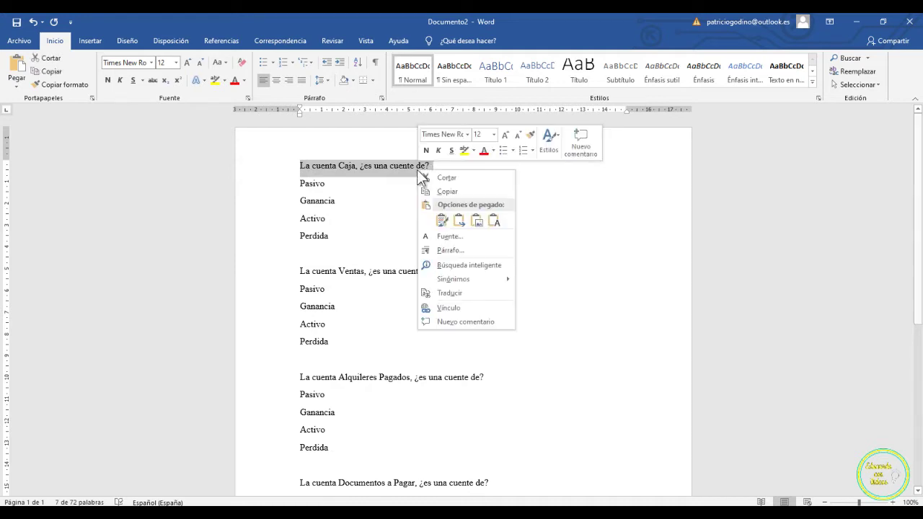
pyautogui.click(459, 193)
pyautogui.hotkey('alt', 'Tab')
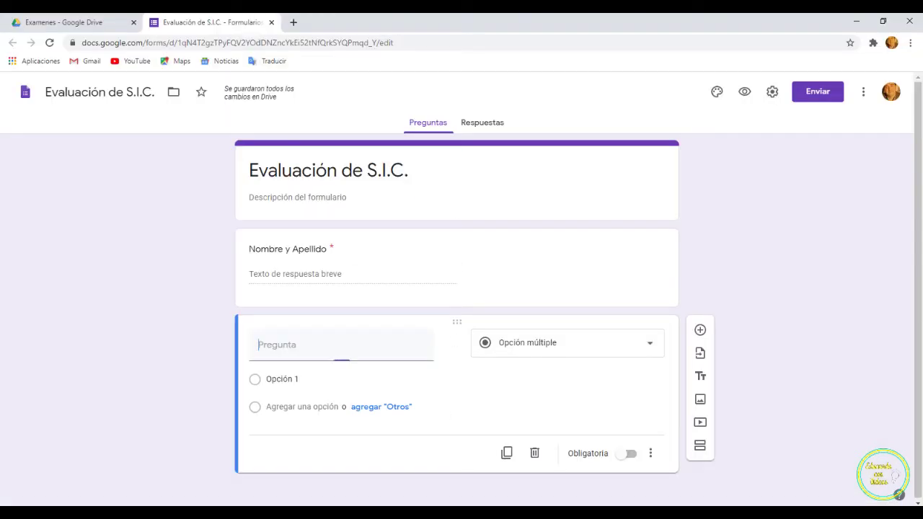
pyautogui.click(332, 347)
pyautogui.rightClick(276, 349)
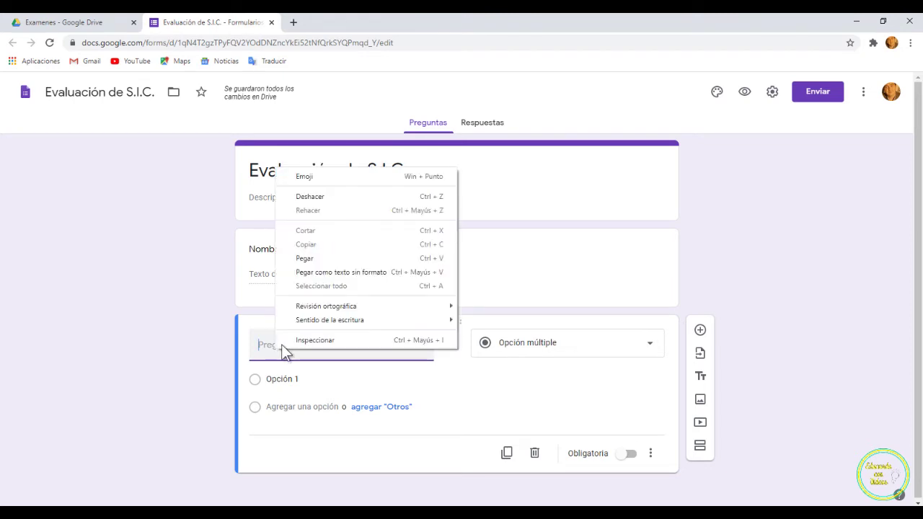
pyautogui.click(306, 258)
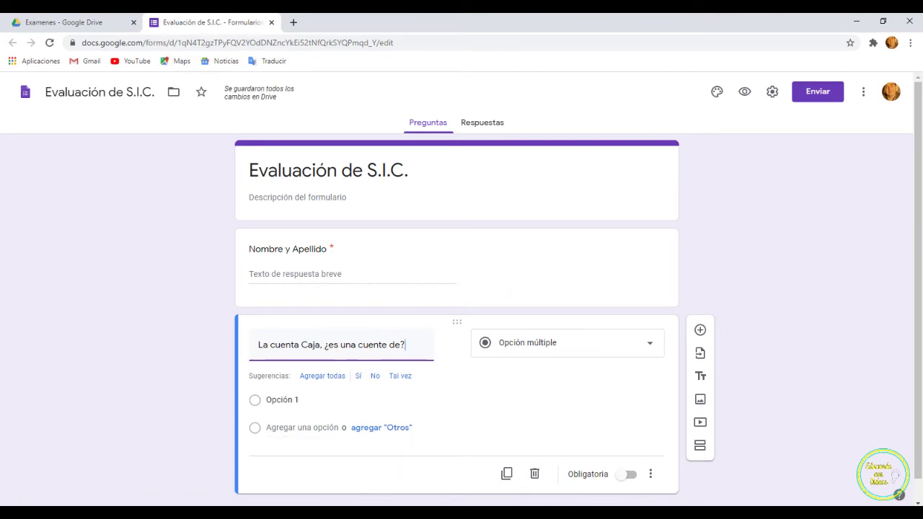
# Copy the answers Pasivo, Ganancia, Activo and Perdida from the Word document into the Caja question as its options
pyautogui.hotkey('alt', 'Tab')
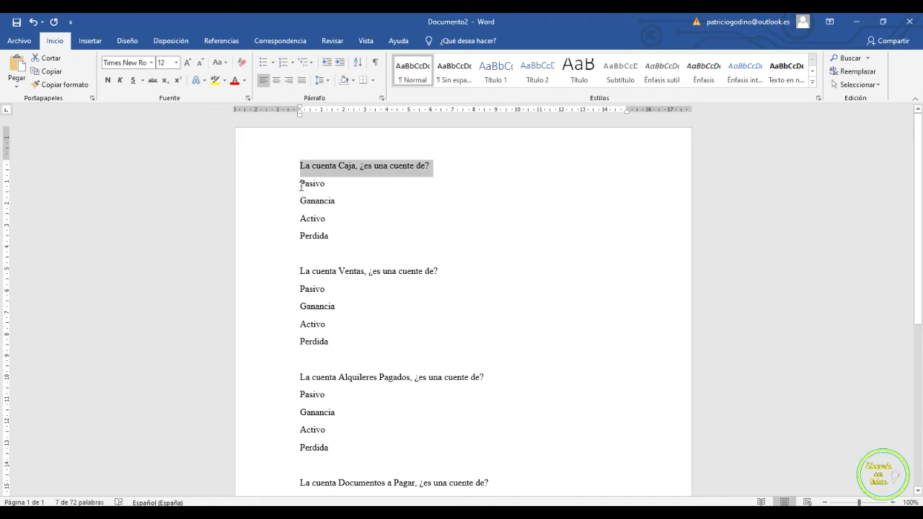
pyautogui.moveTo(302, 185); pyautogui.dragTo(331, 238)
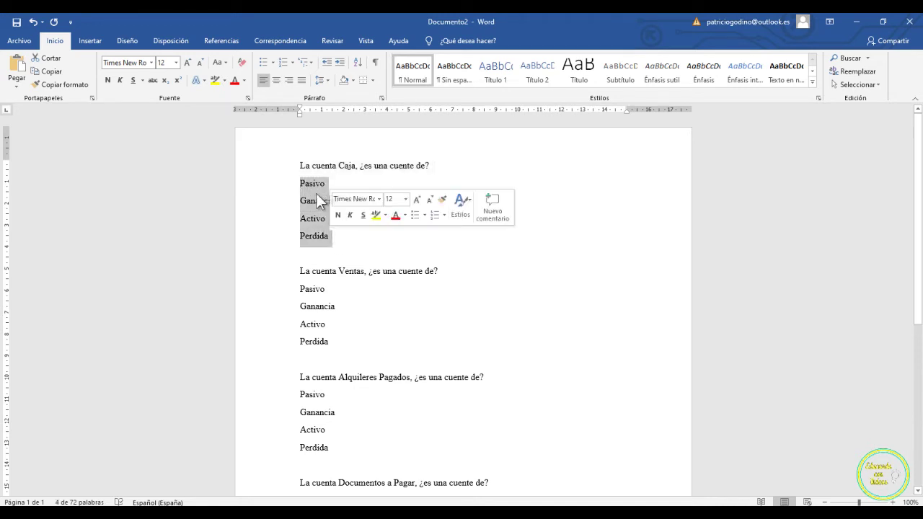
pyautogui.rightClick(320, 201)
pyautogui.click(347, 215)
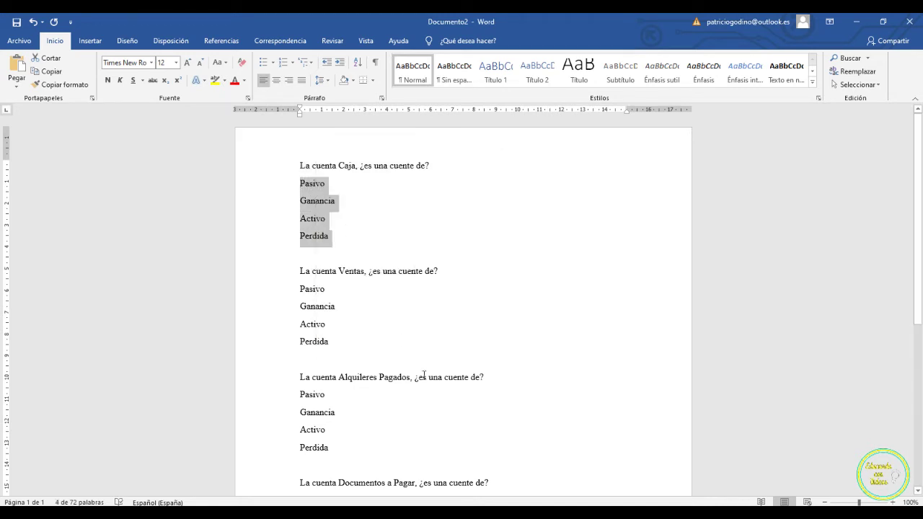
pyautogui.hotkey('alt', 'Tab')
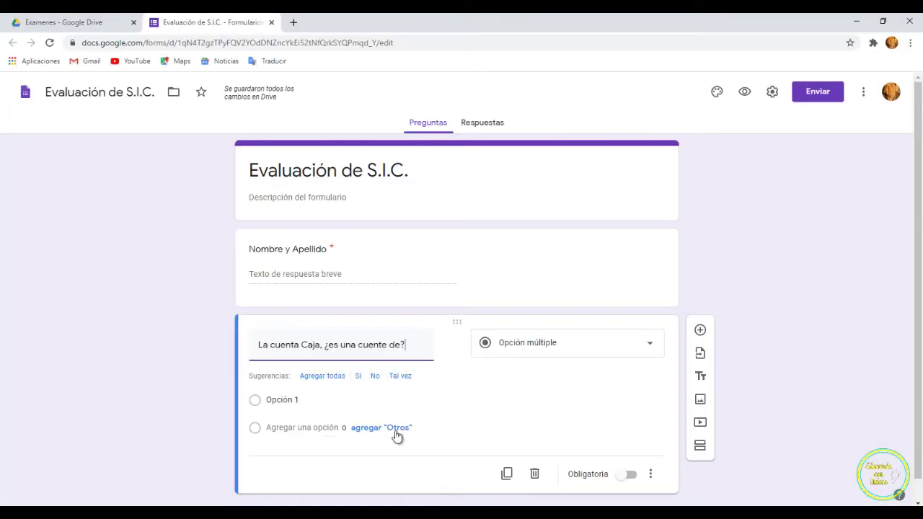
pyautogui.click(293, 401)
pyautogui.click(276, 400)
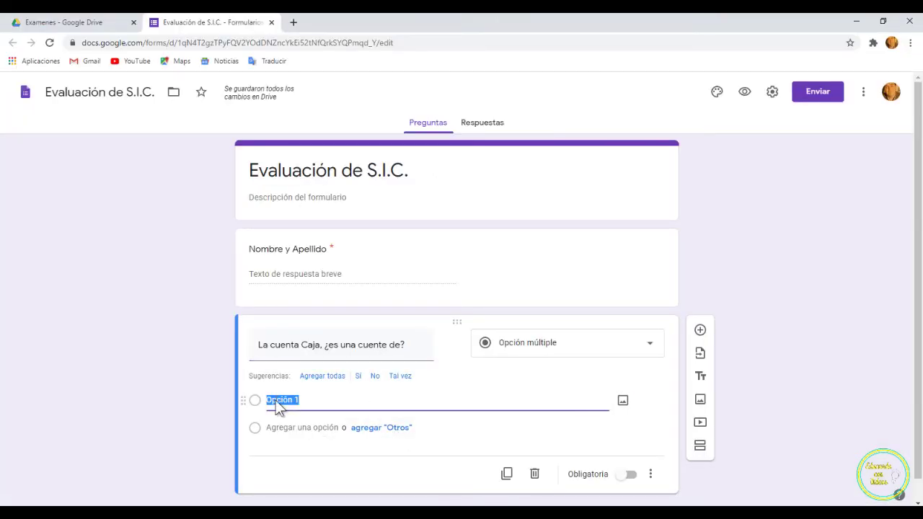
pyautogui.rightClick(276, 404)
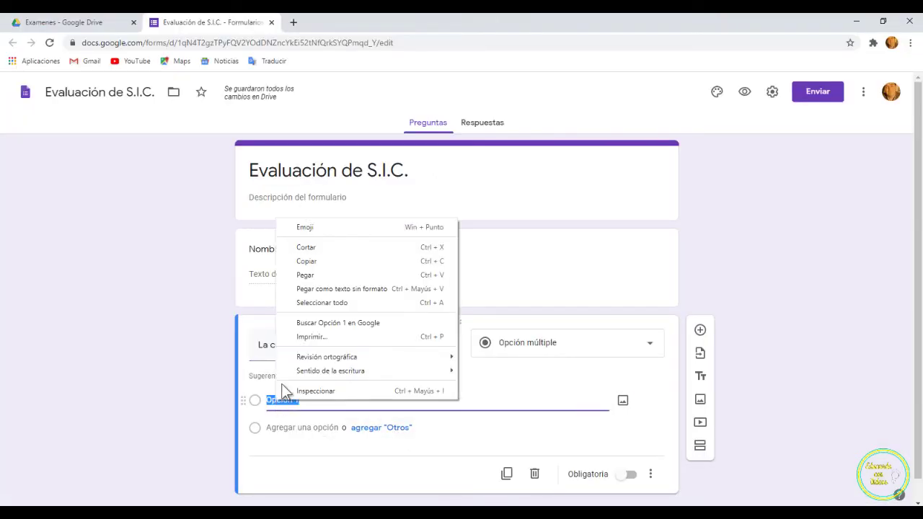
pyautogui.click(310, 274)
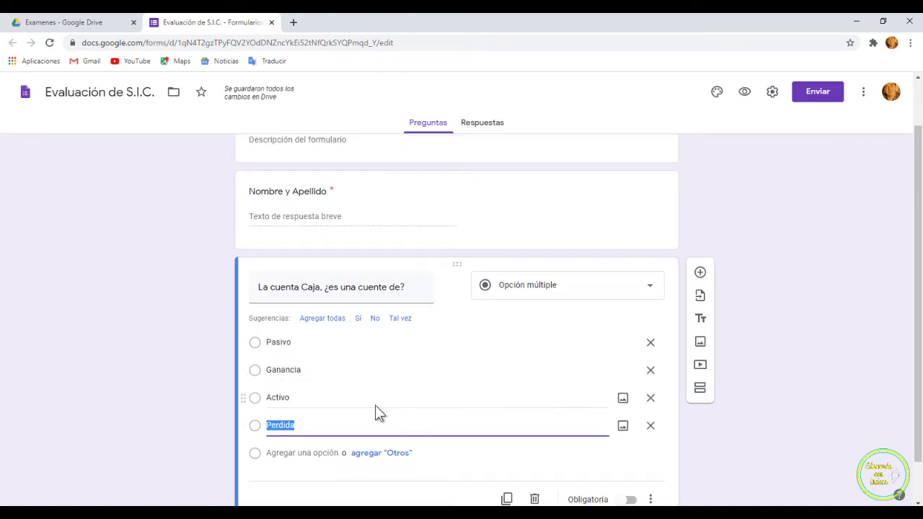
# Convert the form into a quiz in its settings and stop respondents from seeing Respuestas correctas
pyautogui.scroll(1, 489, 380)
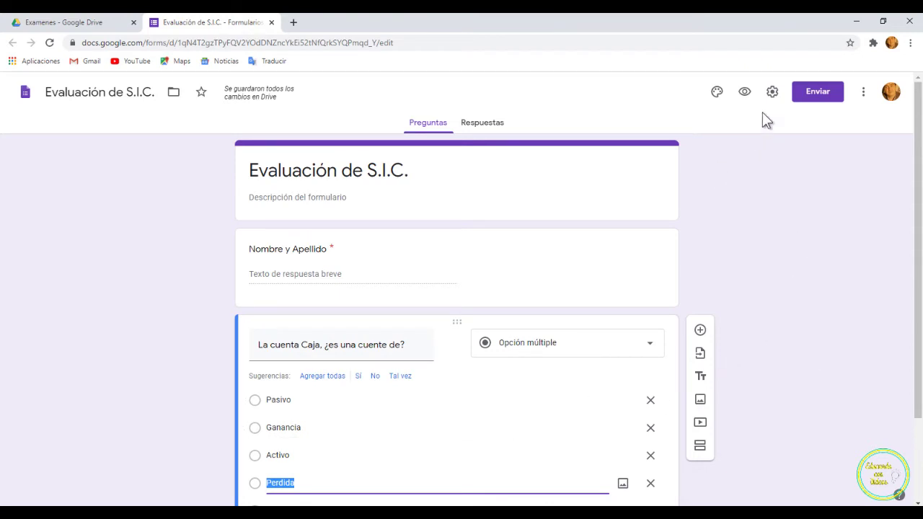
pyautogui.click(773, 94)
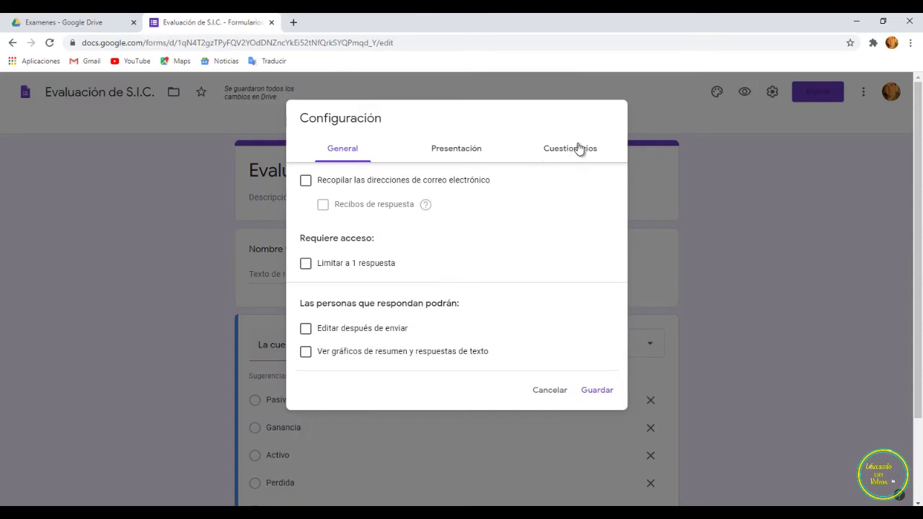
pyautogui.click(571, 152)
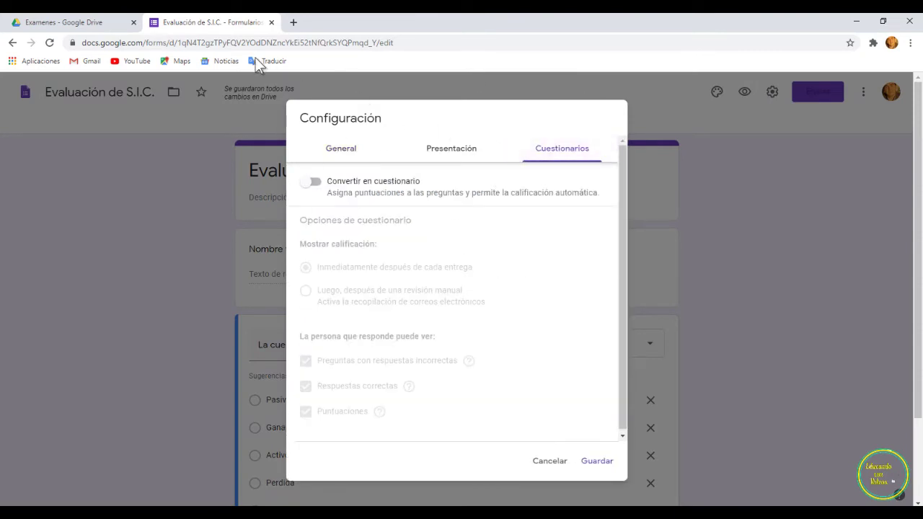
pyautogui.click(314, 182)
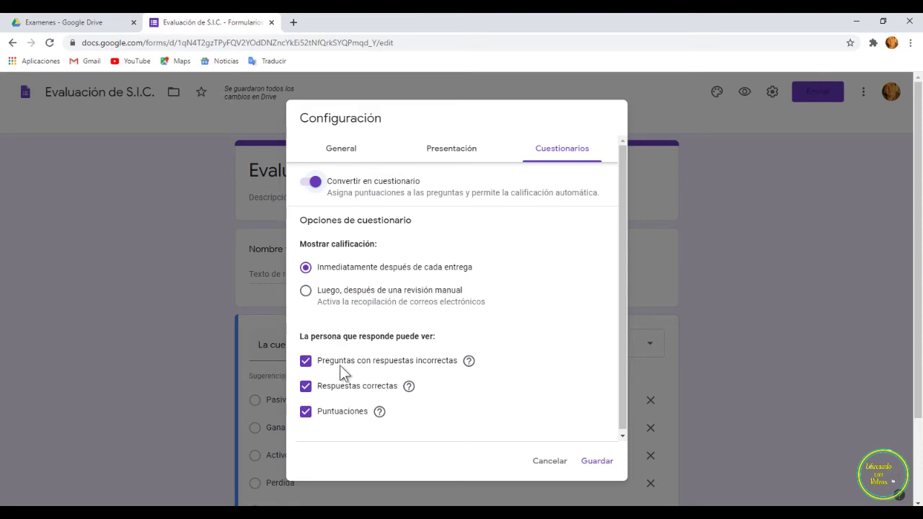
pyautogui.click(305, 388)
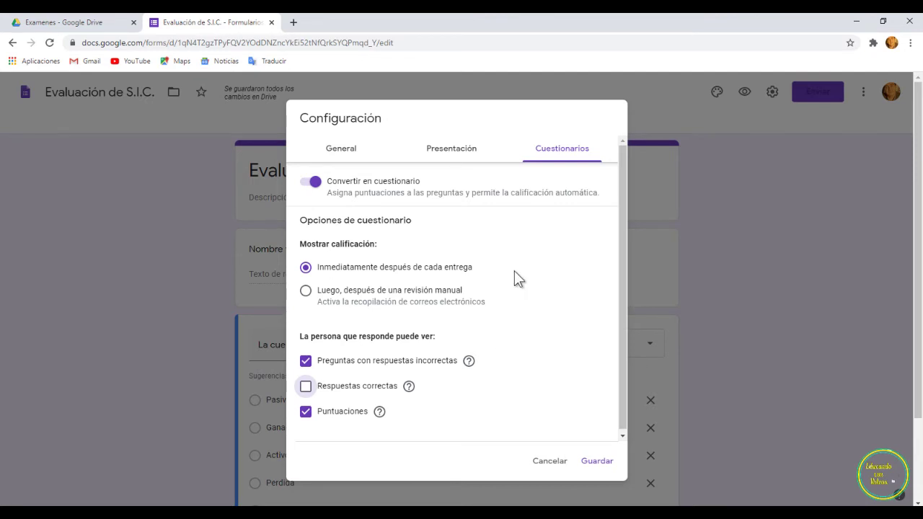
# Enable Mostrar la barra de progreso in the presentation settings and save the form configuration
pyautogui.click(474, 153)
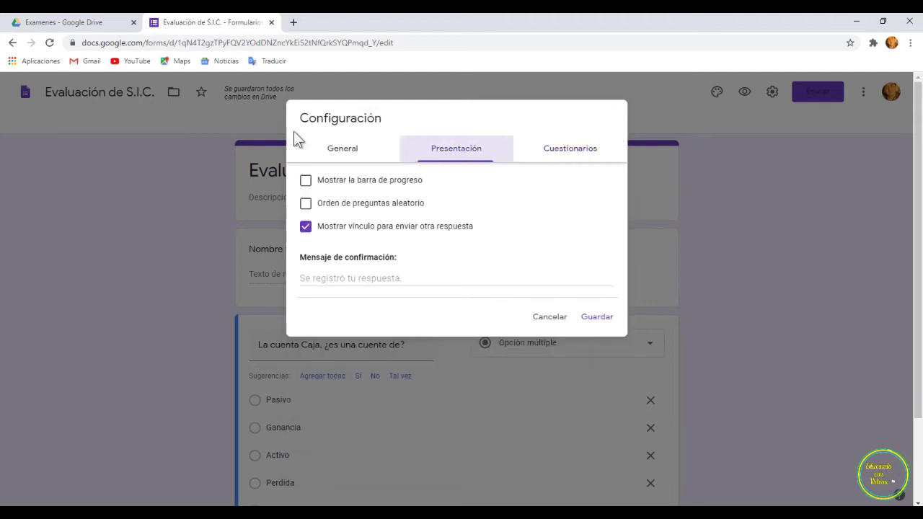
pyautogui.click(306, 181)
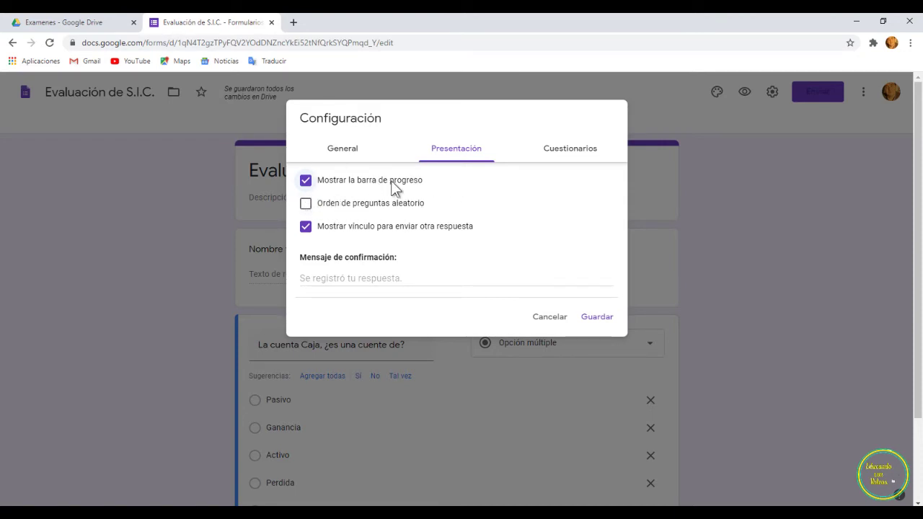
pyautogui.click(596, 321)
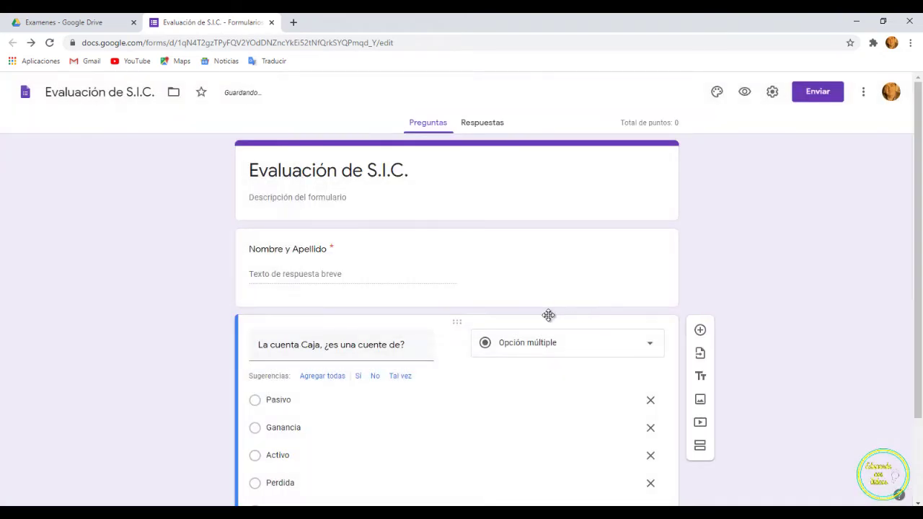
# Set the Caja question's answer key to Activo, worth 20 points
pyautogui.scroll(-2, 441, 281)
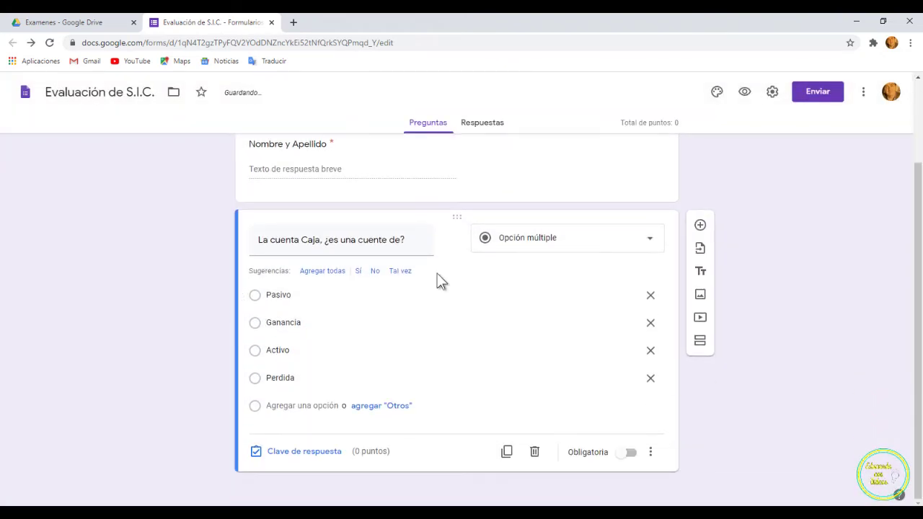
pyautogui.click(298, 455)
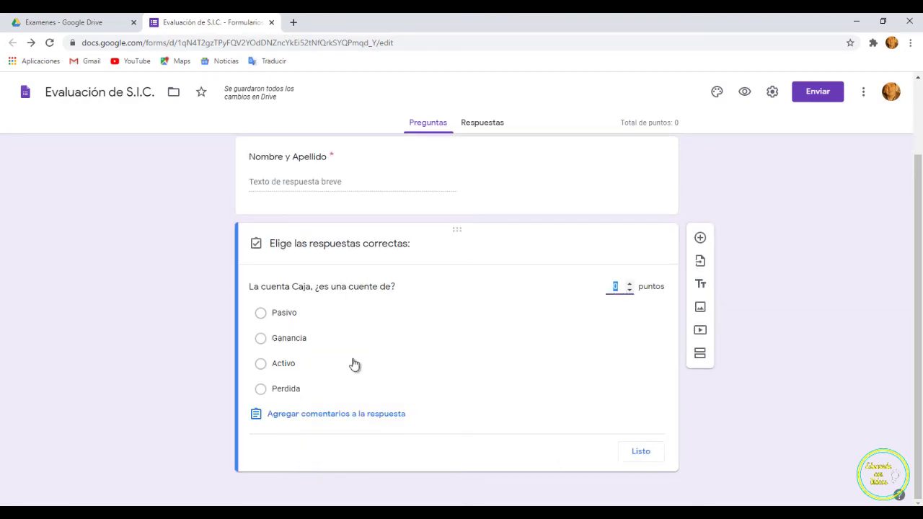
pyautogui.click(259, 368)
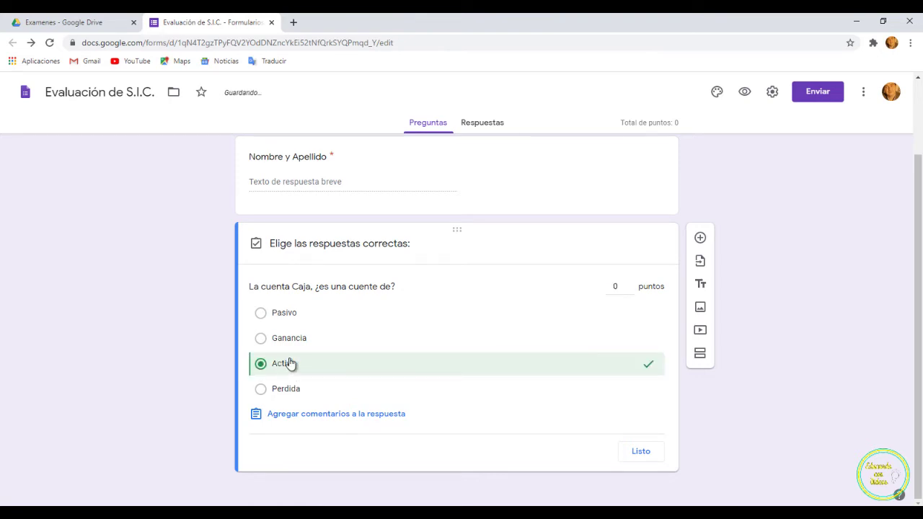
pyautogui.click(616, 286)
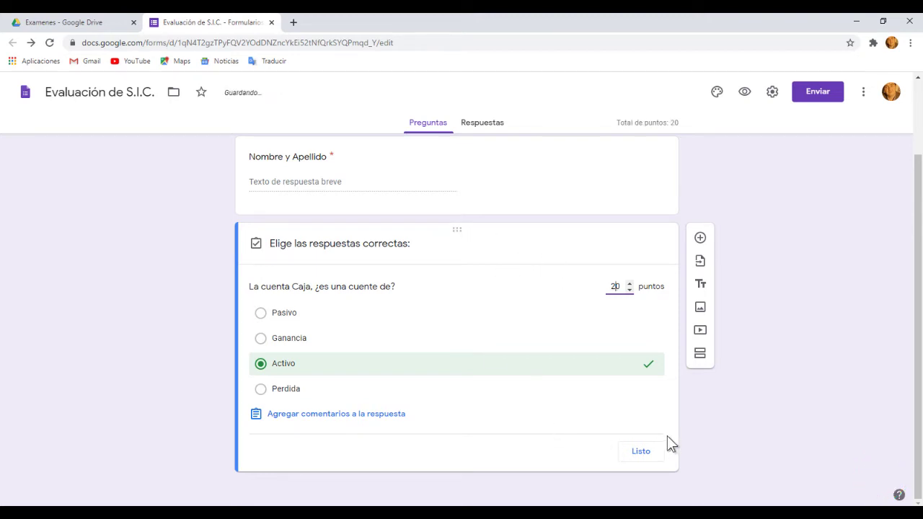
pyautogui.click(641, 453)
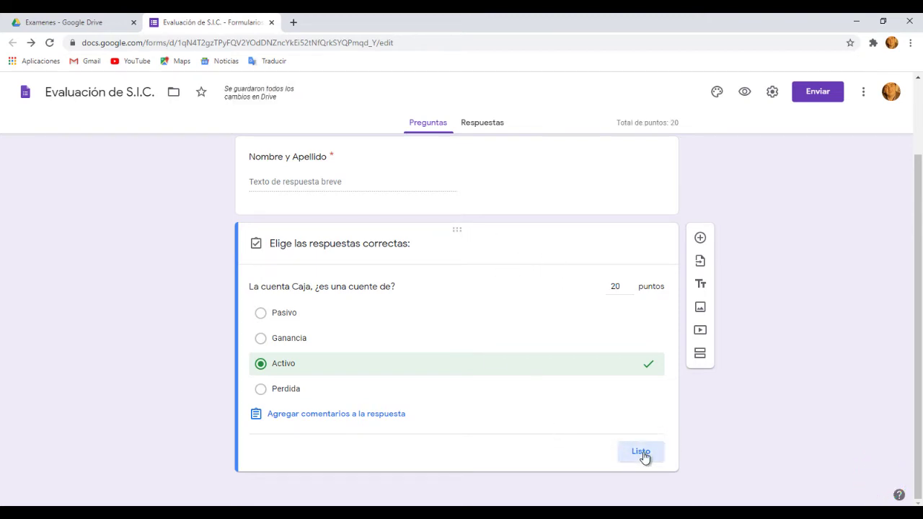
# Add a multiple-choice question and copy its title "La cuenta Ventas, ¿es una cuente de?" from the Word document
pyautogui.click(700, 245)
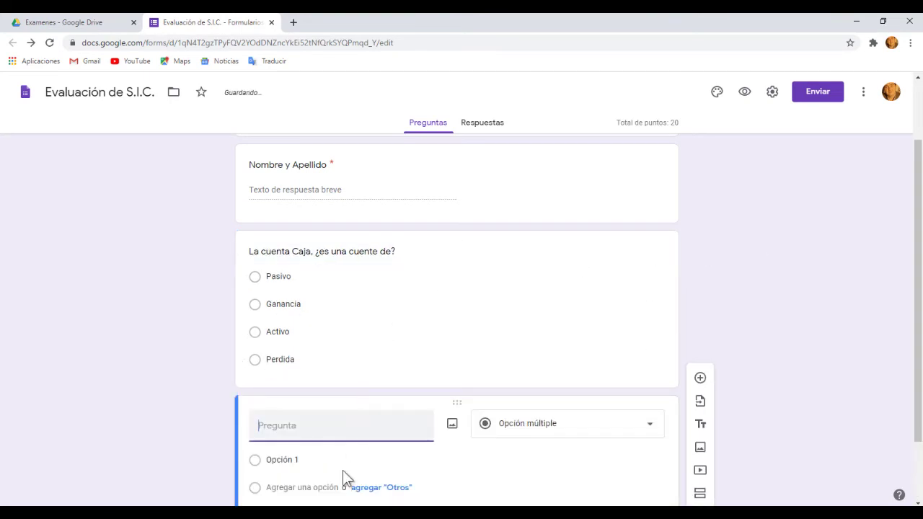
pyautogui.hotkey('alt', 'Tab')
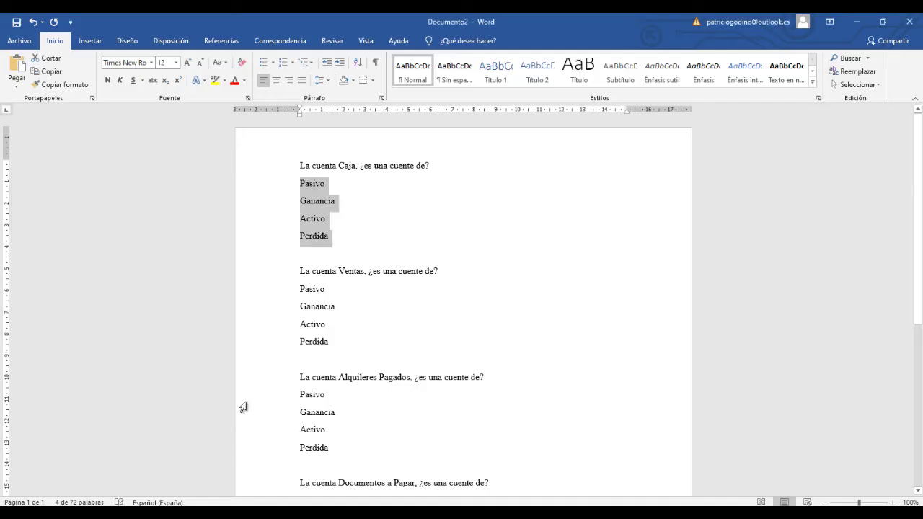
pyautogui.moveTo(300, 271); pyautogui.dragTo(439, 270)
pyautogui.rightClick(433, 268)
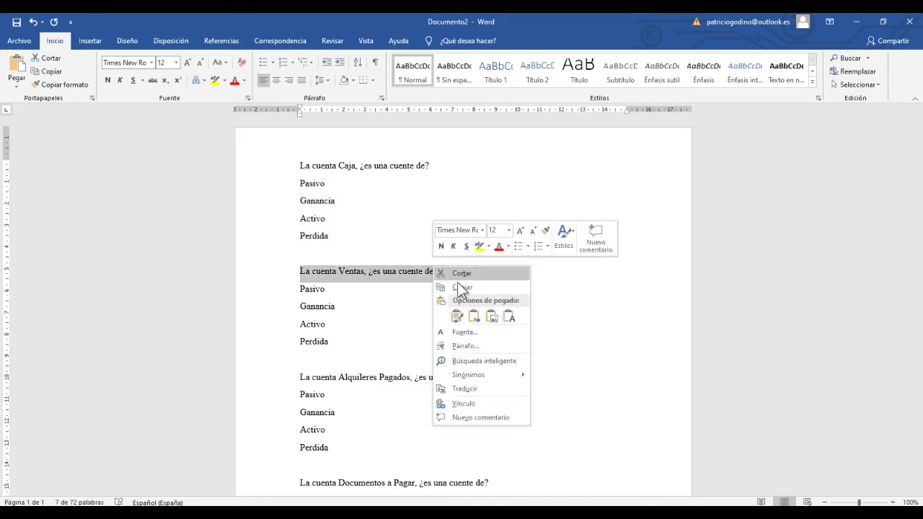
pyautogui.click(459, 287)
pyautogui.hotkey('alt', 'Tab')
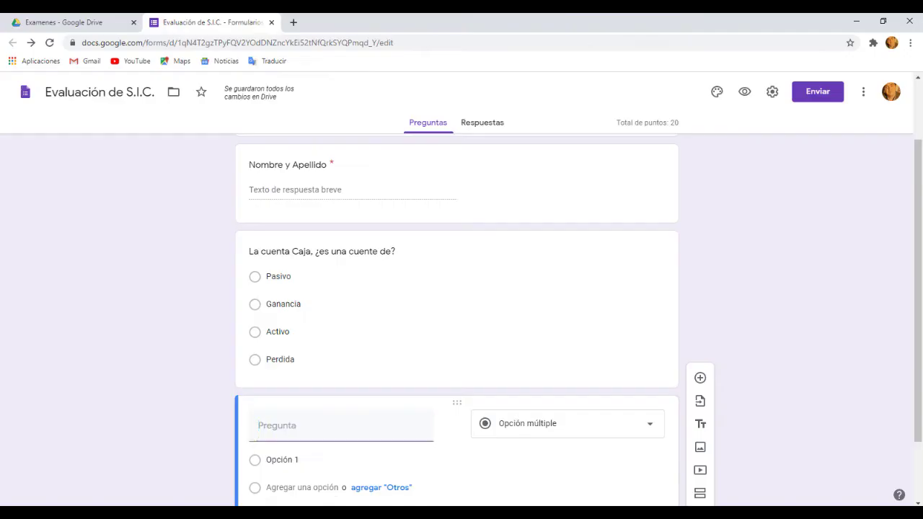
pyautogui.rightClick(264, 431)
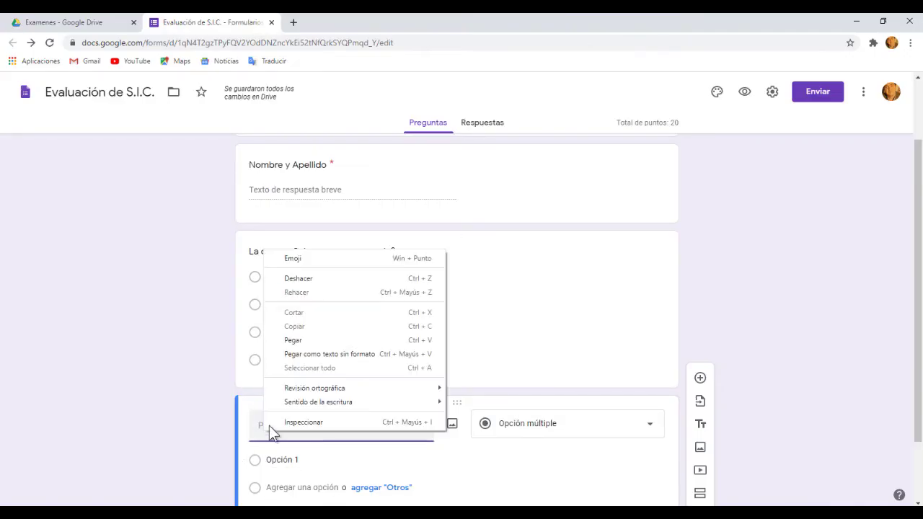
pyautogui.click(300, 338)
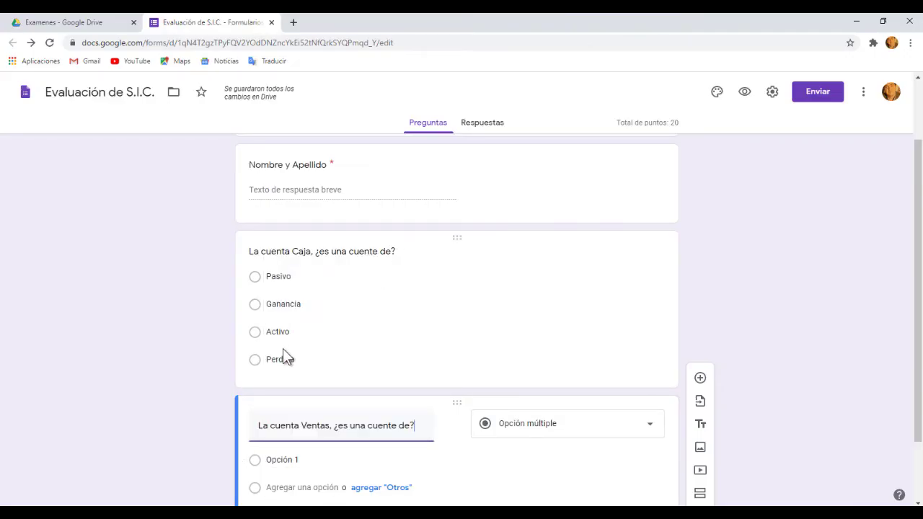
# Copy the answers Pasivo, Ganancia, Activo and Perdida from the Word document into the Ventas question as its options
pyautogui.hotkey('alt', 'Tab')
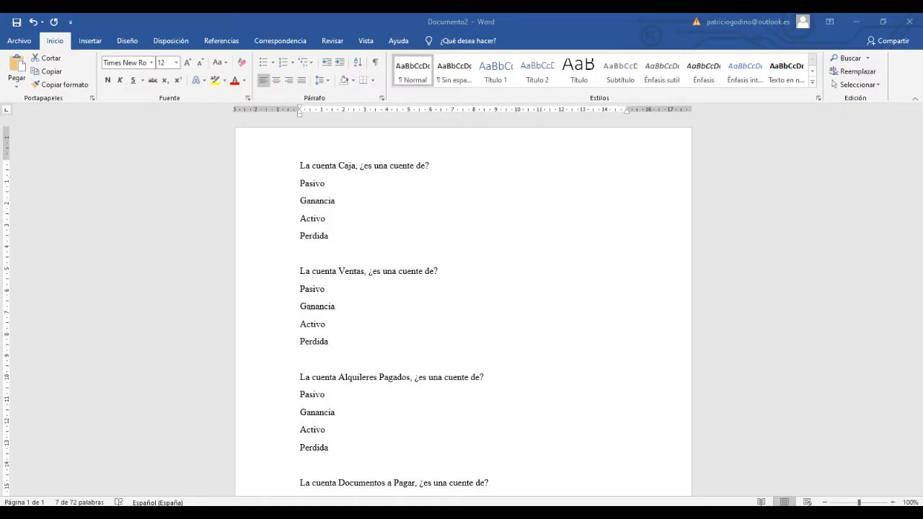
pyautogui.moveTo(303, 288); pyautogui.dragTo(325, 346)
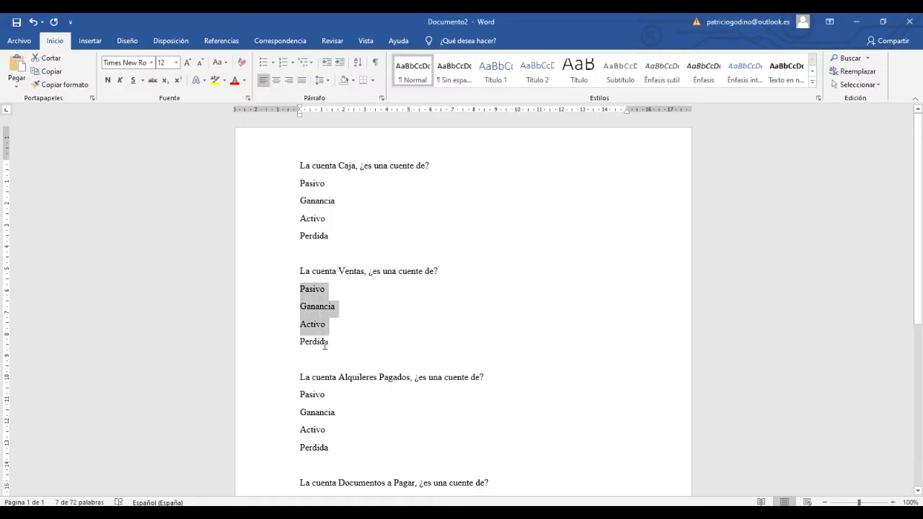
pyautogui.rightClick(314, 310)
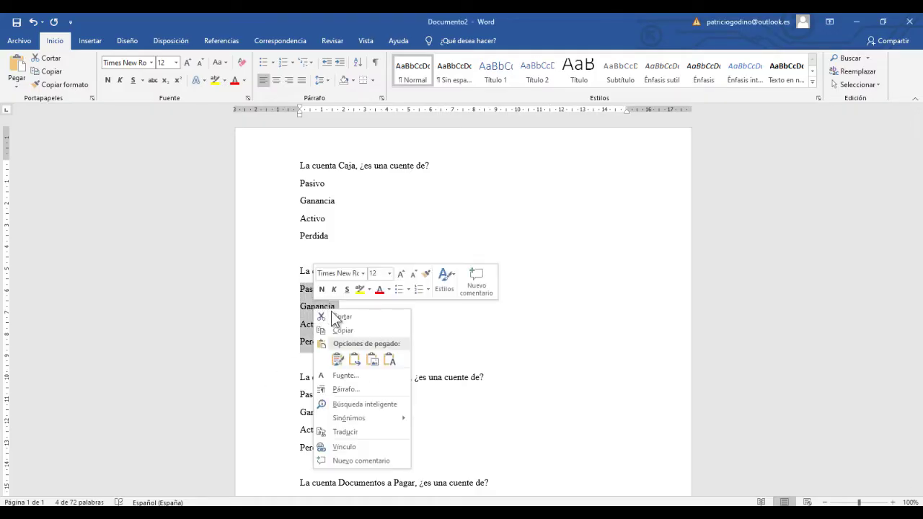
pyautogui.click(347, 330)
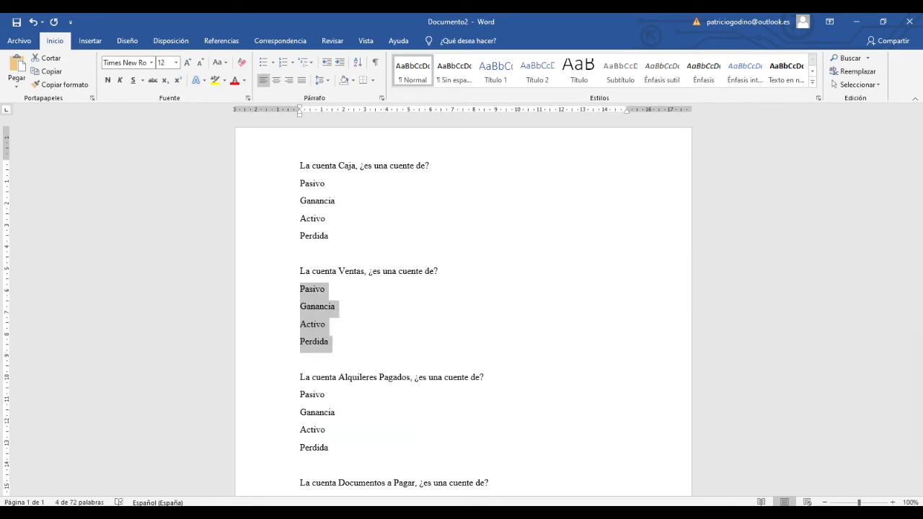
pyautogui.hotkey('alt', 'Tab')
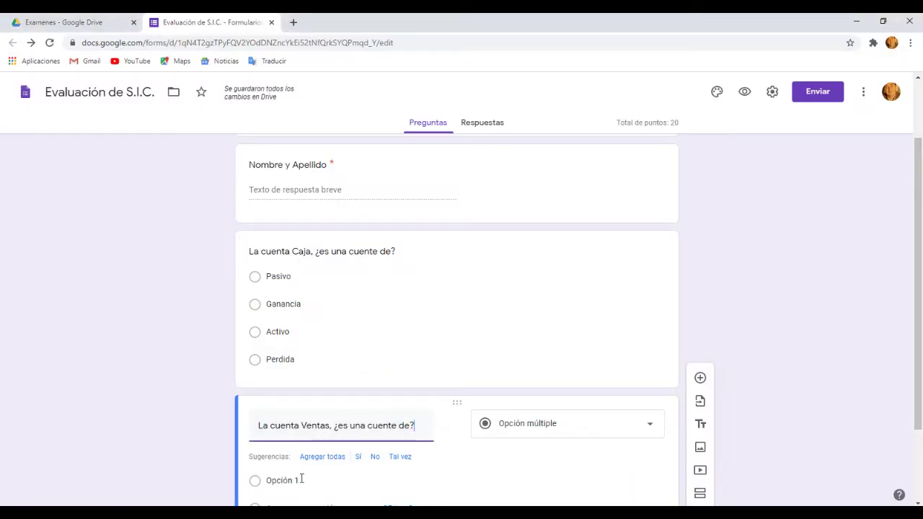
pyautogui.click(281, 479)
pyautogui.rightClick(282, 477)
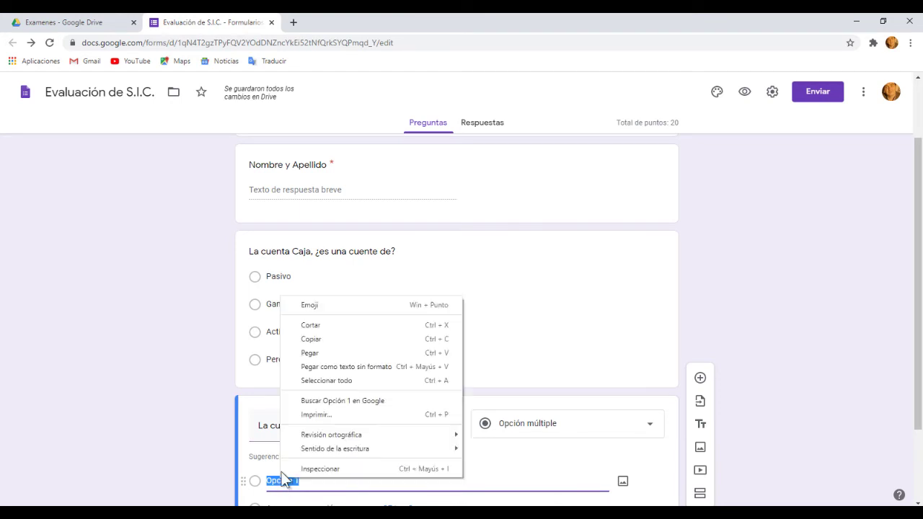
pyautogui.click(318, 351)
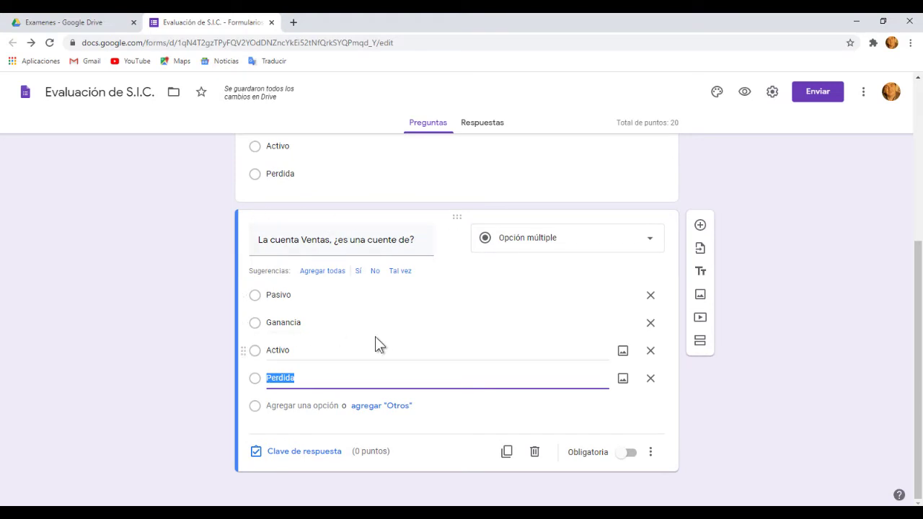
# Set the Ventas question's answer key to Ganancia, worth 20 points
pyautogui.click(303, 452)
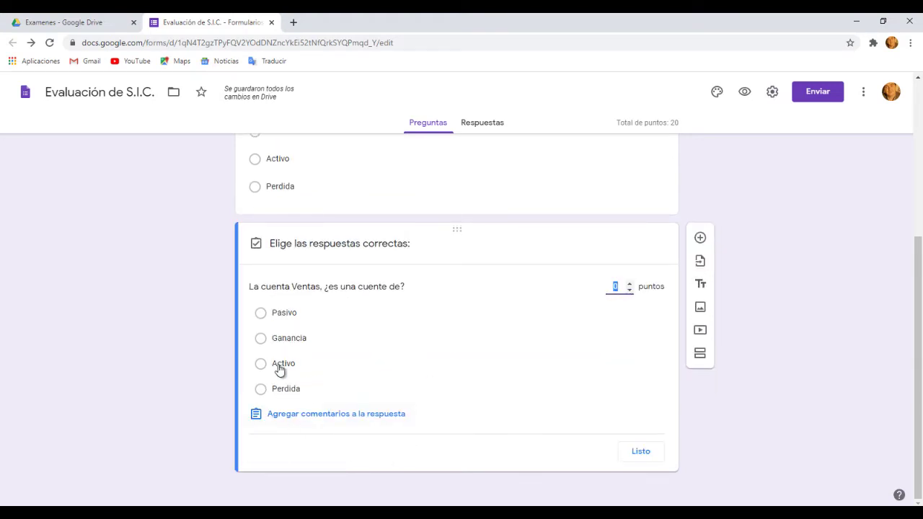
pyautogui.click(261, 339)
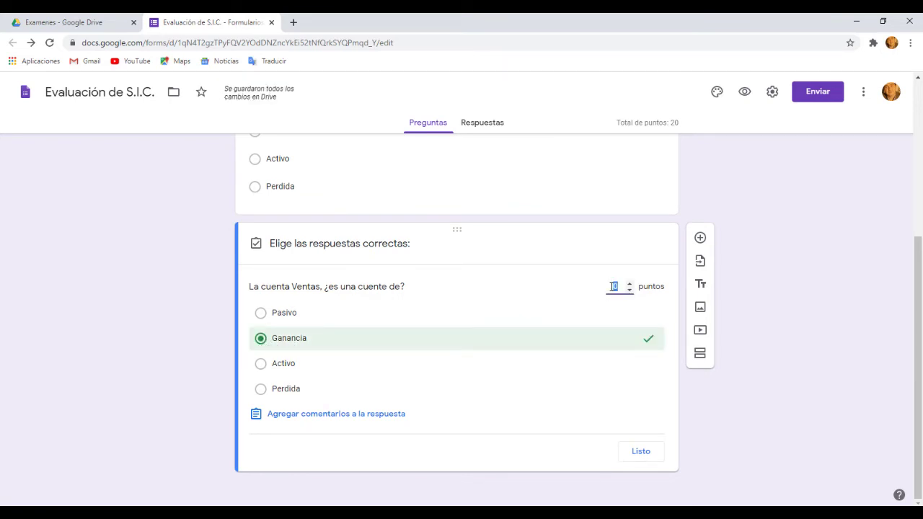
pyautogui.write('20')
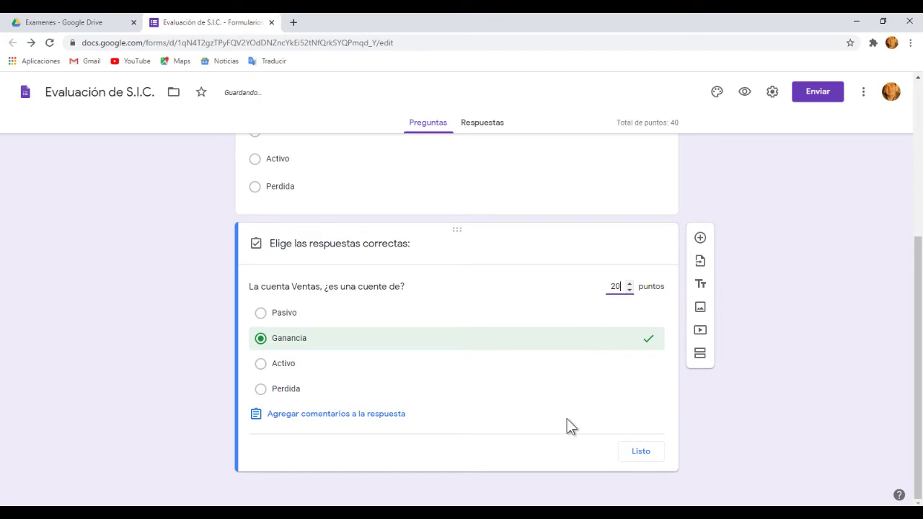
pyautogui.click(633, 456)
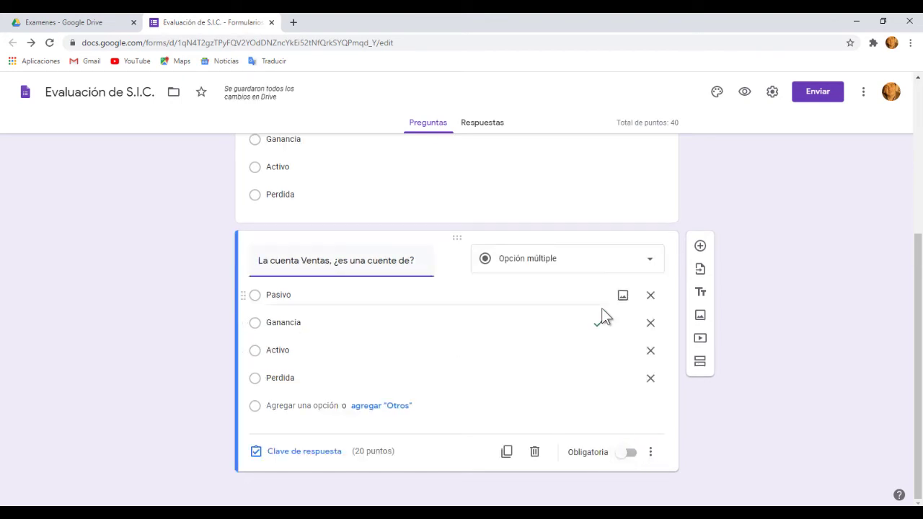
# Make the Caja question required
pyautogui.scroll(3, 583, 328)
pyautogui.click(585, 263)
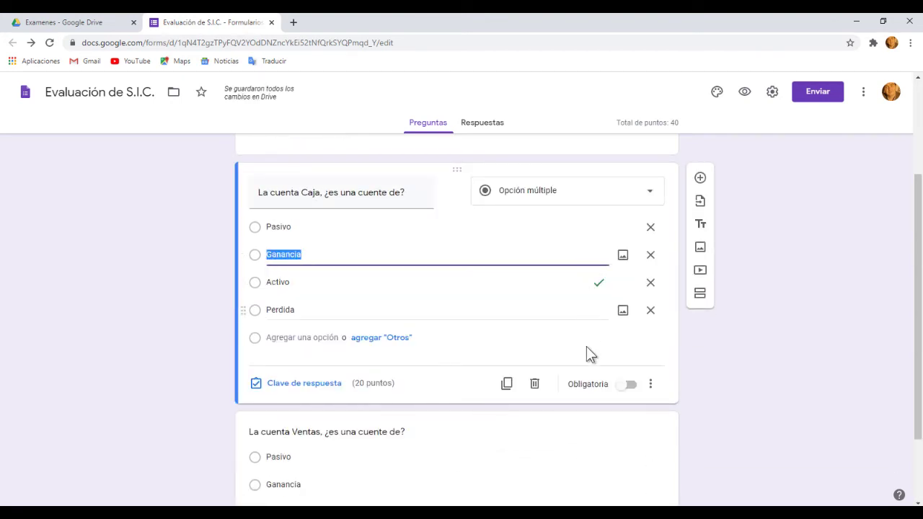
pyautogui.click(650, 385)
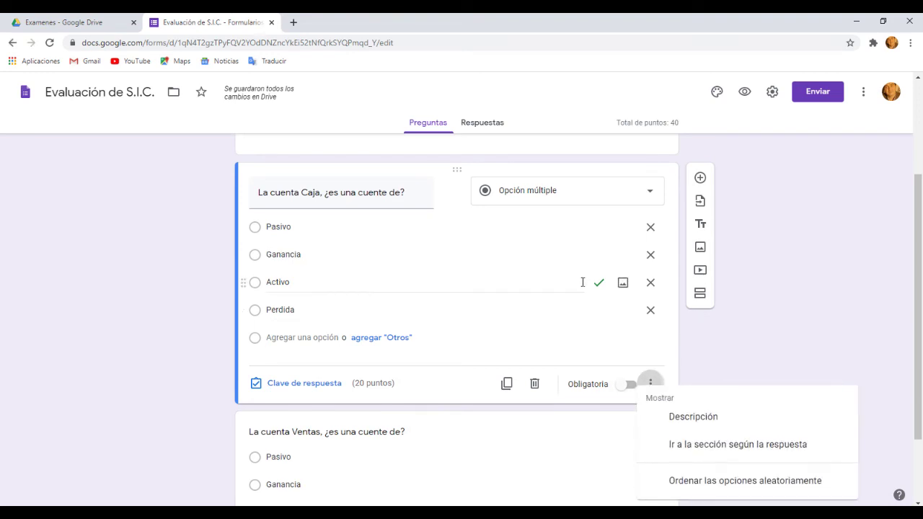
pyautogui.click(628, 390)
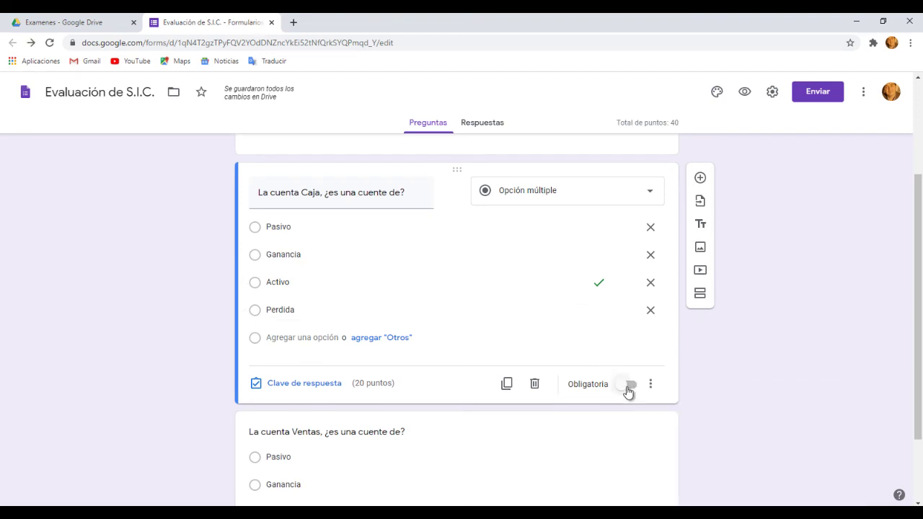
# Make the Ventas question required
pyautogui.scroll(-3, 577, 365)
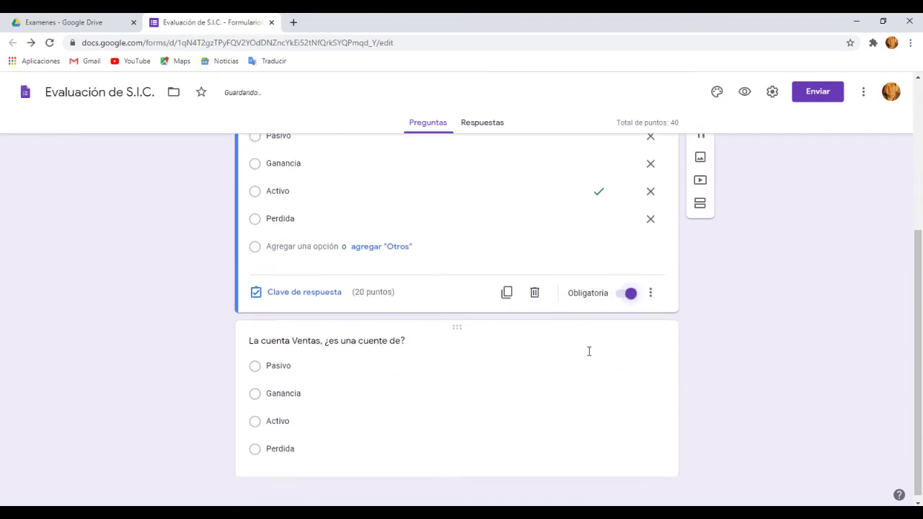
pyautogui.click(481, 384)
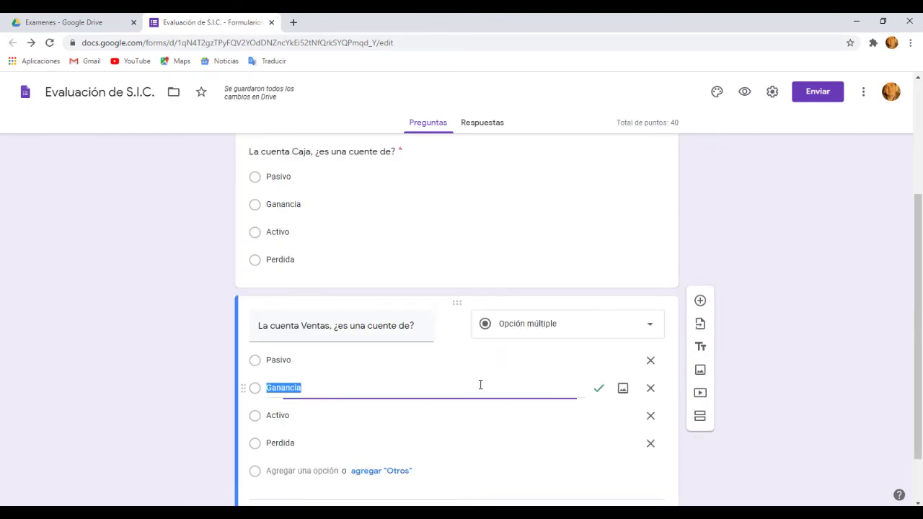
pyautogui.scroll(-2, 543, 433)
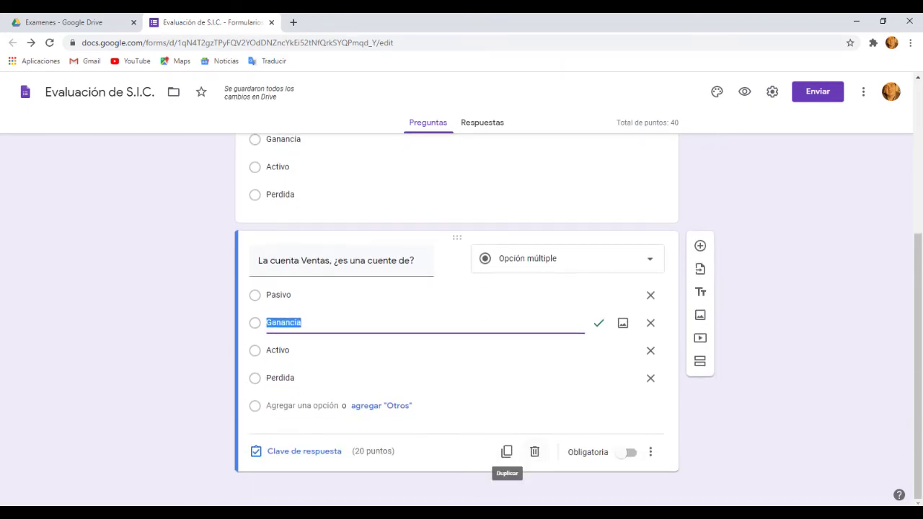
pyautogui.click(638, 453)
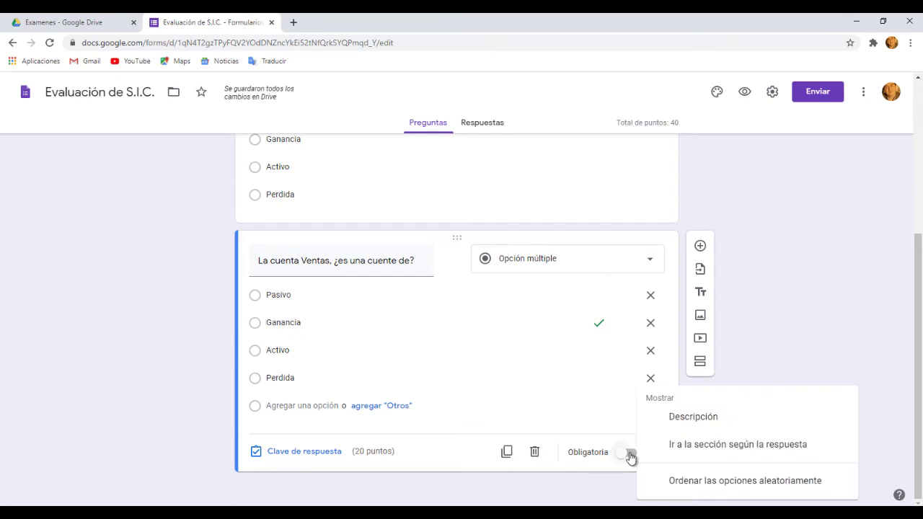
pyautogui.click(631, 457)
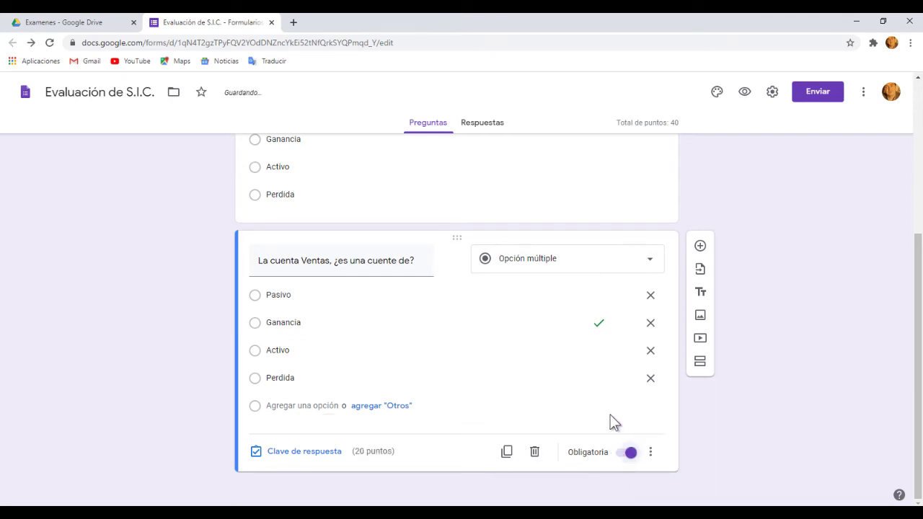
# Add a question below the Documentos a Pagar question and set its type to Casillas de verificación
pyautogui.scroll(4, 368, 267)
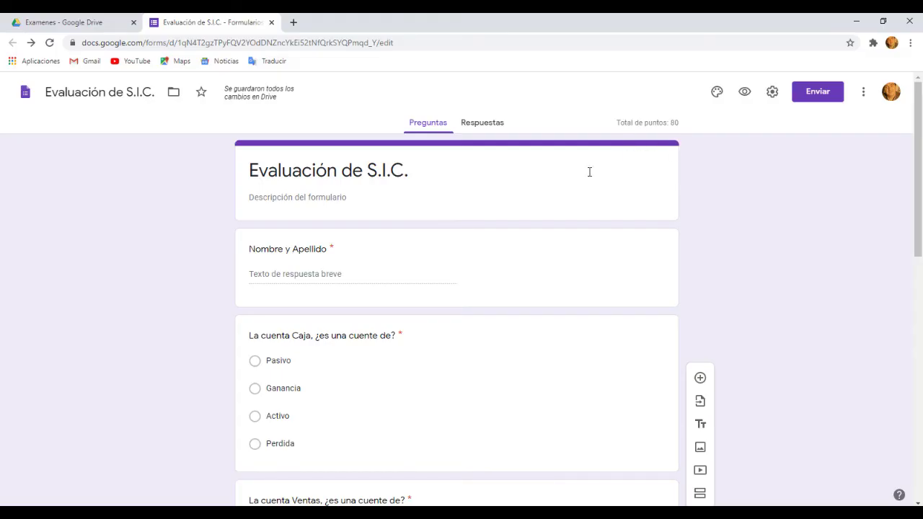
pyautogui.scroll(-3, 579, 181)
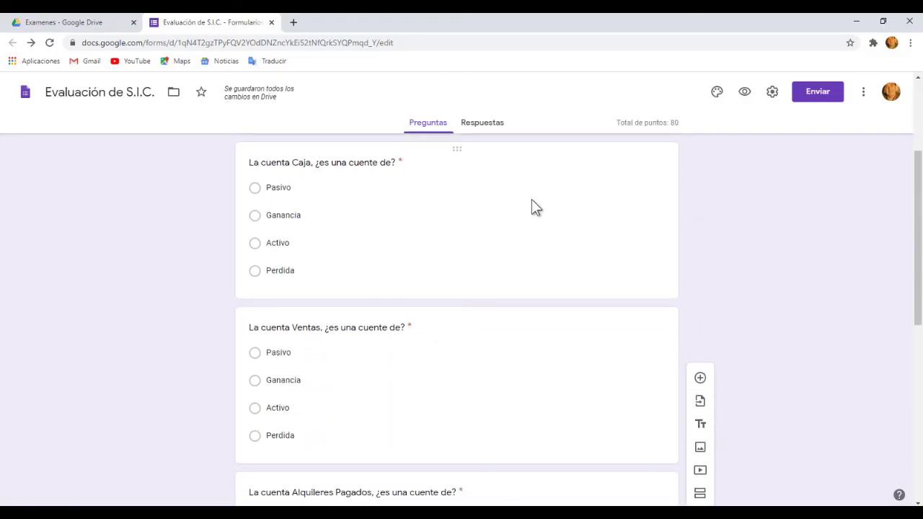
pyautogui.scroll(-1, 501, 213)
pyautogui.scroll(-4, 674, 354)
pyautogui.click(630, 305)
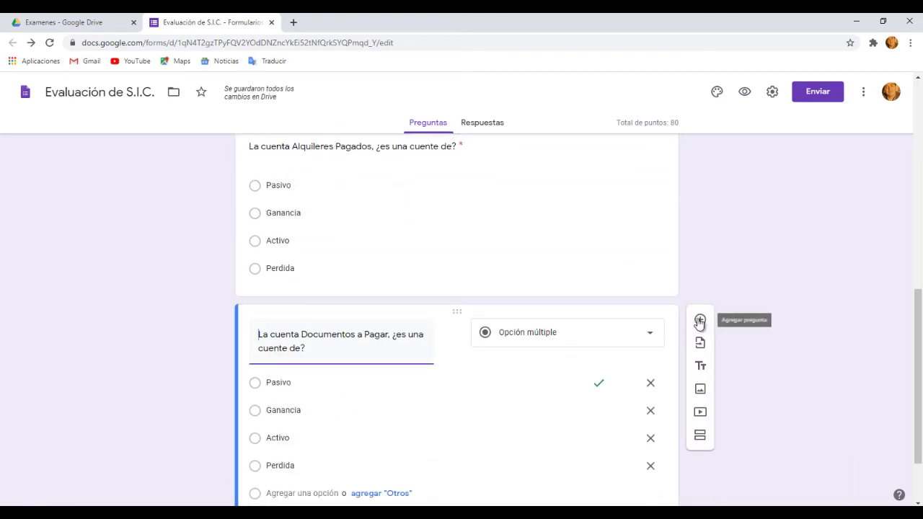
pyautogui.click(699, 321)
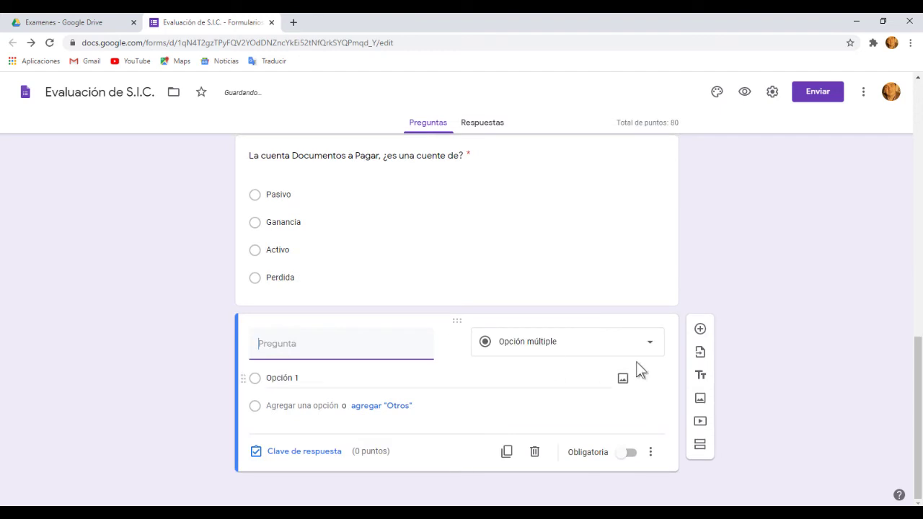
pyautogui.click(649, 347)
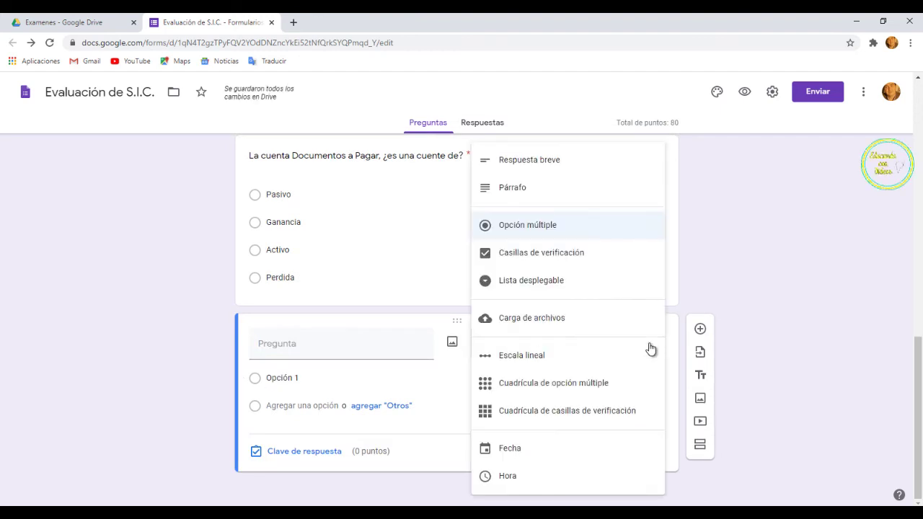
pyautogui.click(541, 254)
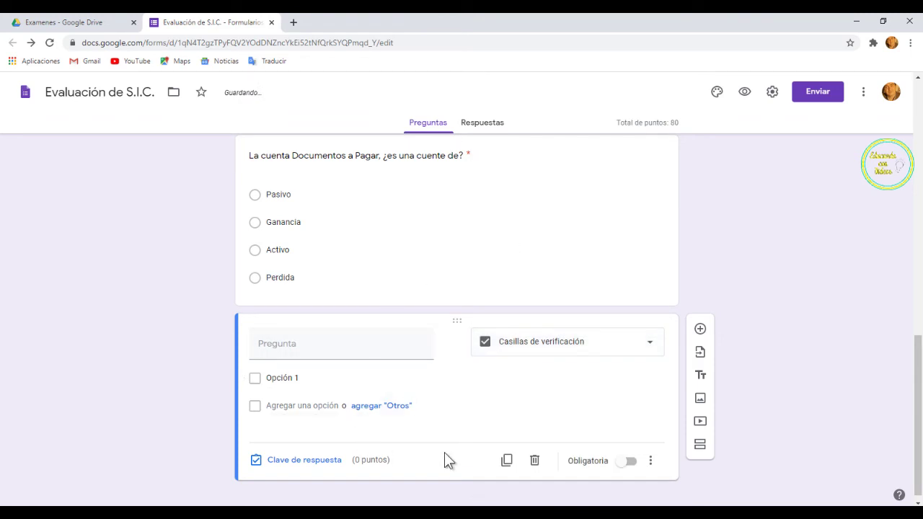
# Copy "¿El Activo es todo lo que la empresa tiene menos lo que debe?" from the Word document into the new question's title
pyautogui.hotkey('alt', 'Tab')
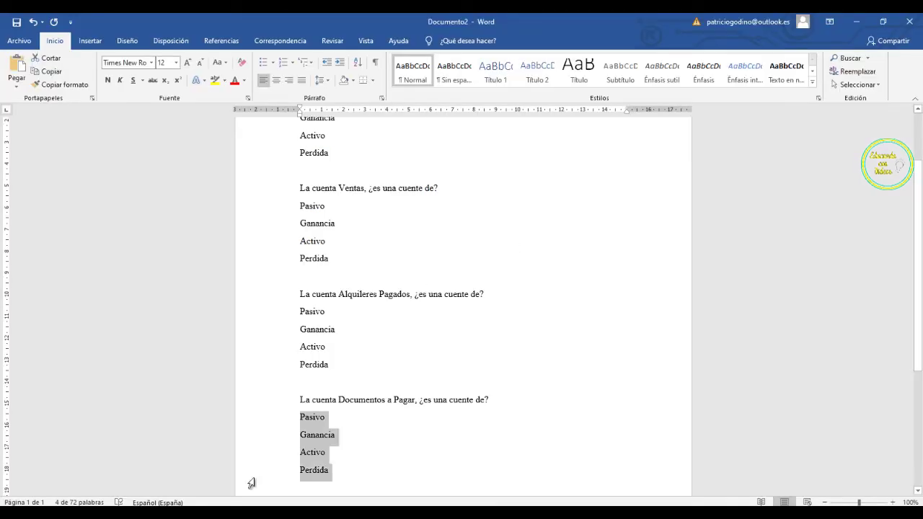
pyautogui.scroll(-3, 368, 317)
pyautogui.scroll(-1, 369, 303)
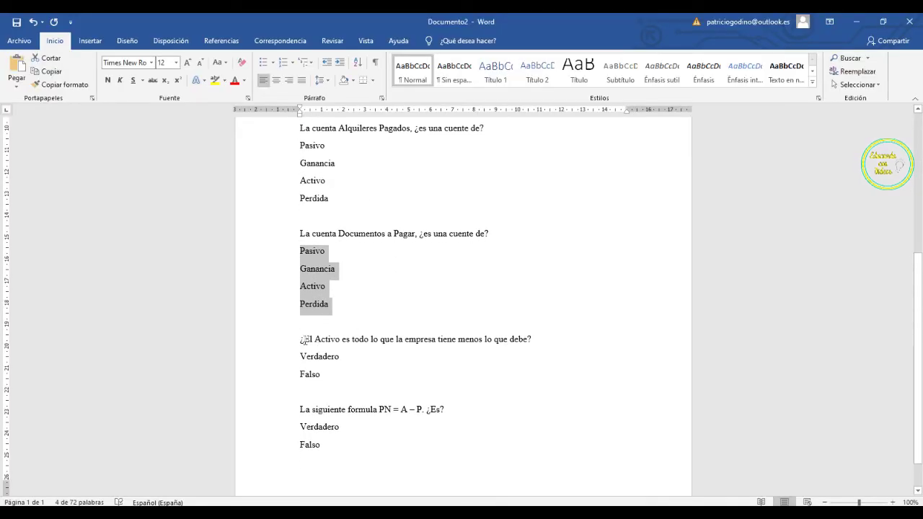
pyautogui.moveTo(303, 339); pyautogui.dragTo(531, 333)
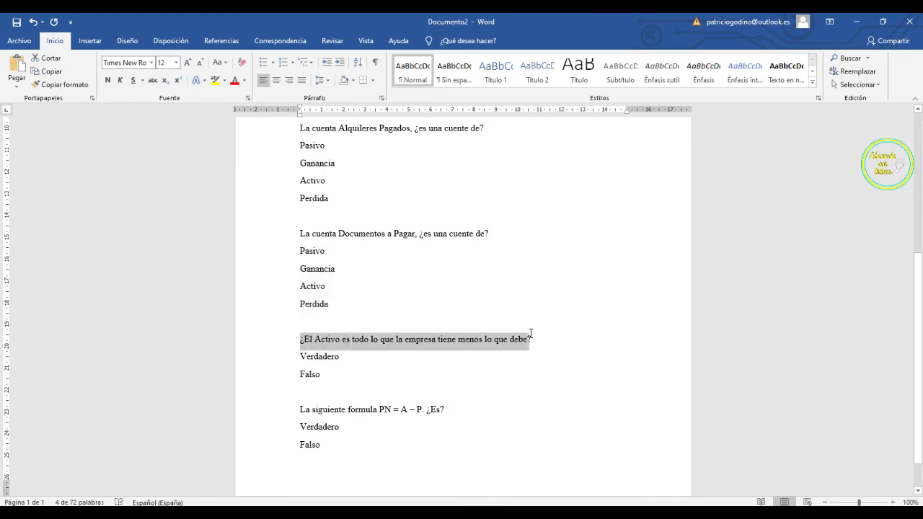
pyautogui.rightClick(465, 342)
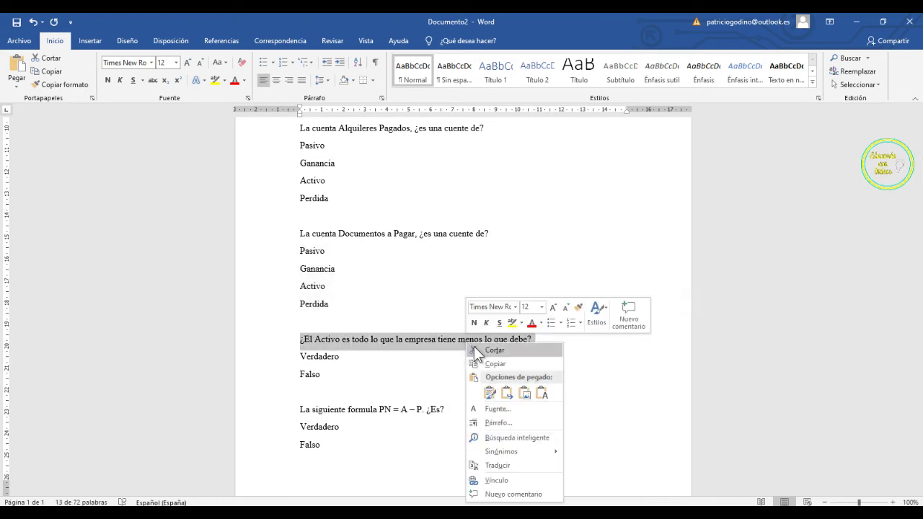
pyautogui.click(493, 364)
pyautogui.hotkey('alt', 'Tab')
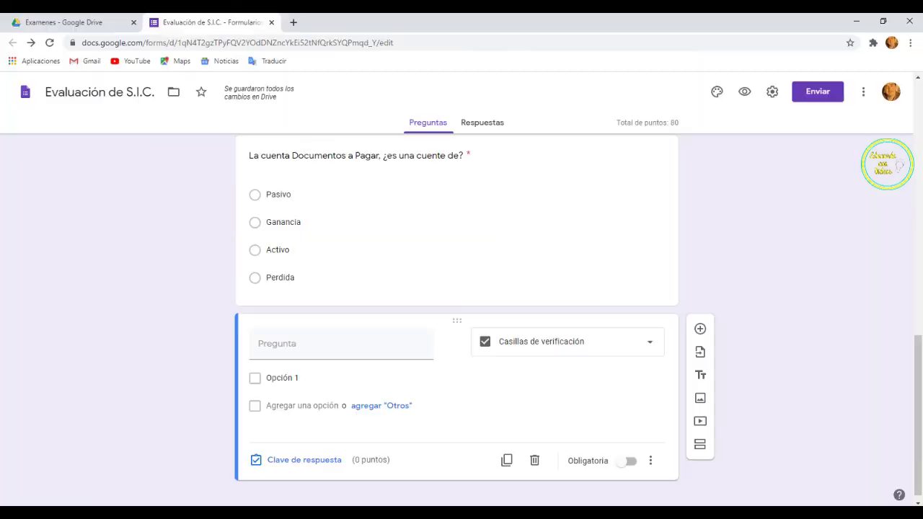
pyautogui.rightClick(276, 344)
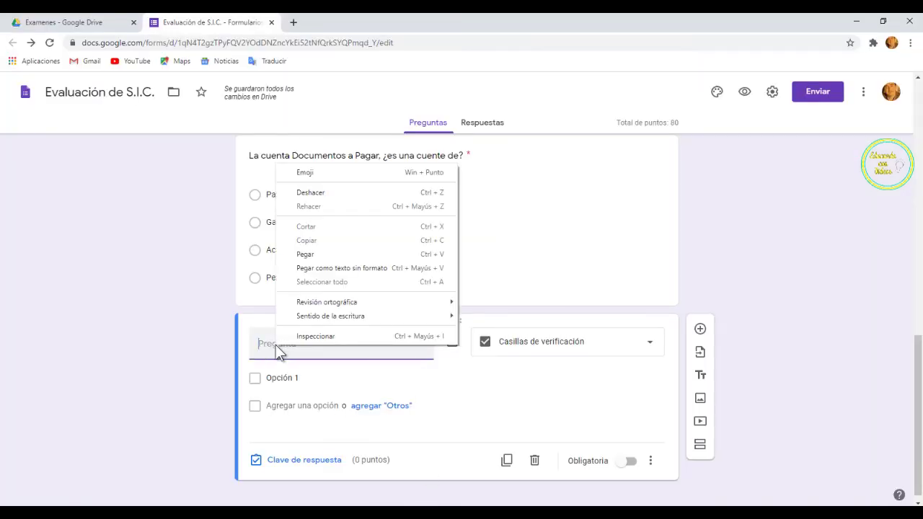
pyautogui.click(313, 254)
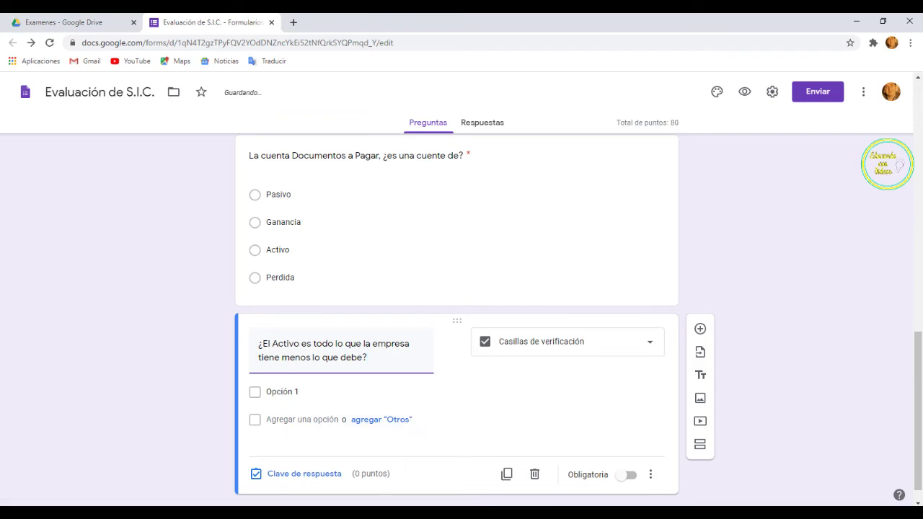
# Copy the answers Verdadero and Falso from the Word document into the Activo checkbox question as its options
pyautogui.hotkey('alt', 'Tab')
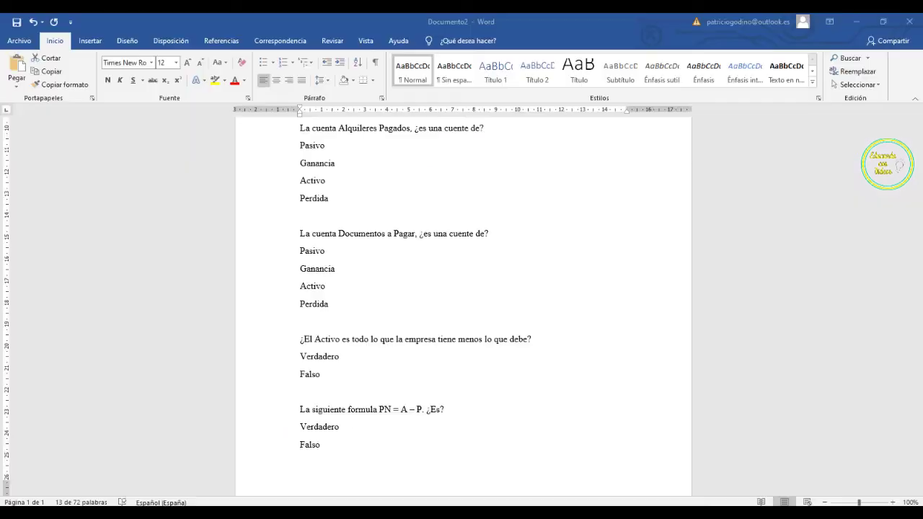
pyautogui.moveTo(301, 357); pyautogui.dragTo(327, 377)
pyautogui.rightClick(310, 356)
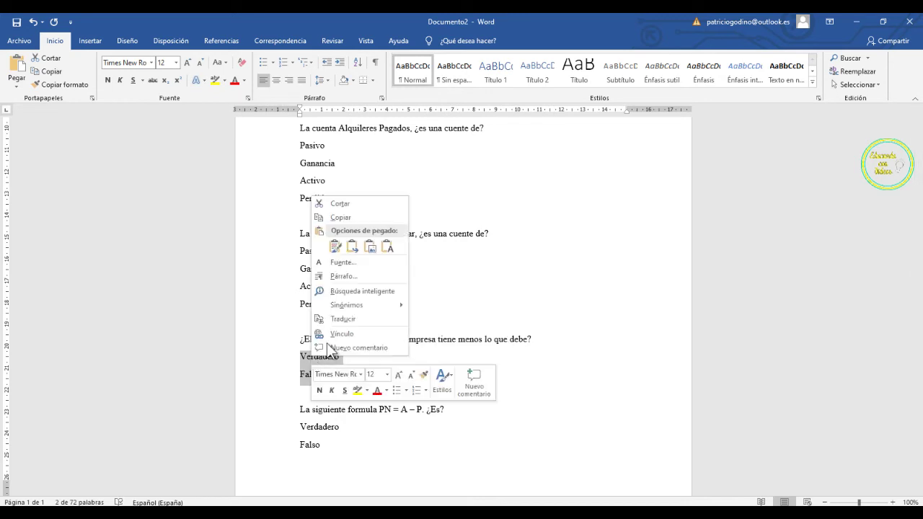
pyautogui.click(360, 219)
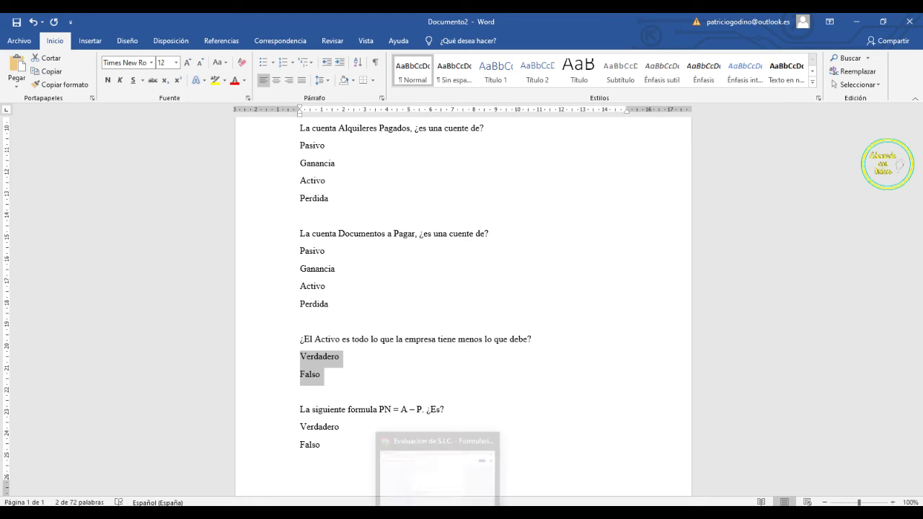
pyautogui.click(440, 462)
pyautogui.click(297, 391)
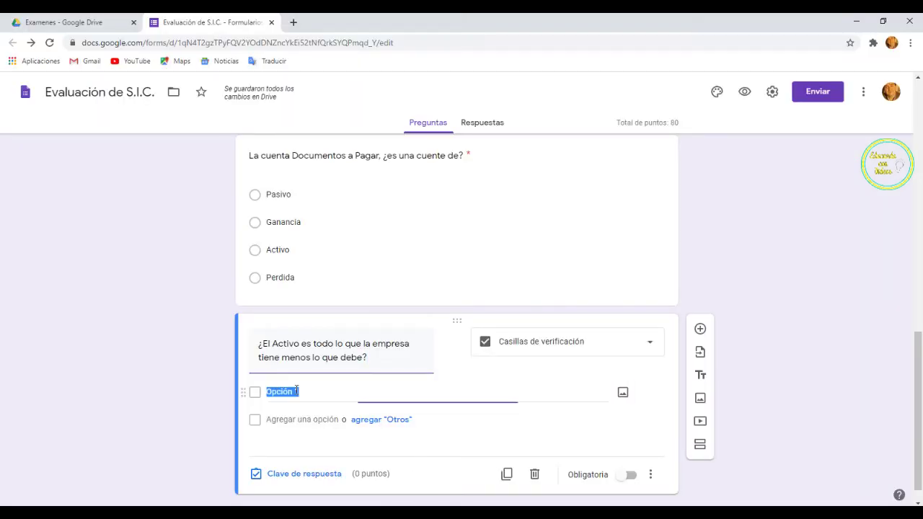
pyautogui.rightClick(297, 391)
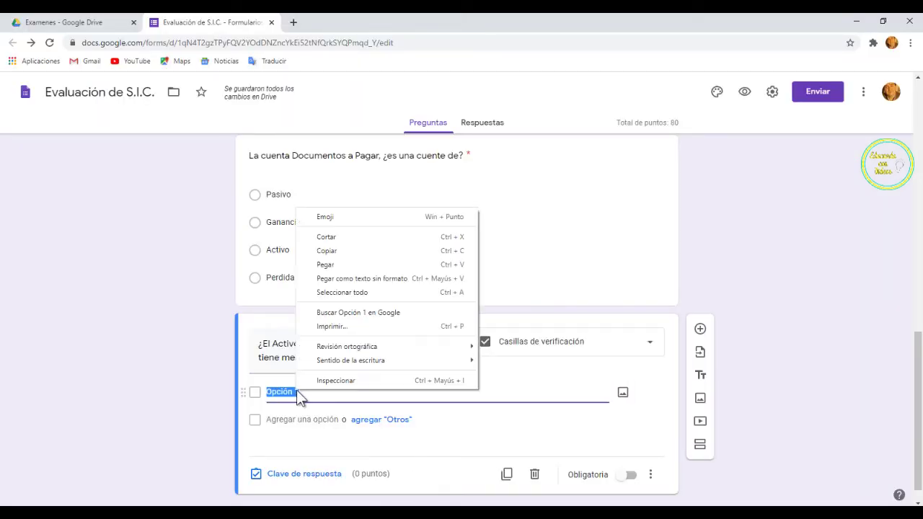
pyautogui.click(345, 265)
# Set the Activo checkbox question's answer key to Falso, worth 10 points, and make the question required
pyautogui.scroll(-1, 347, 354)
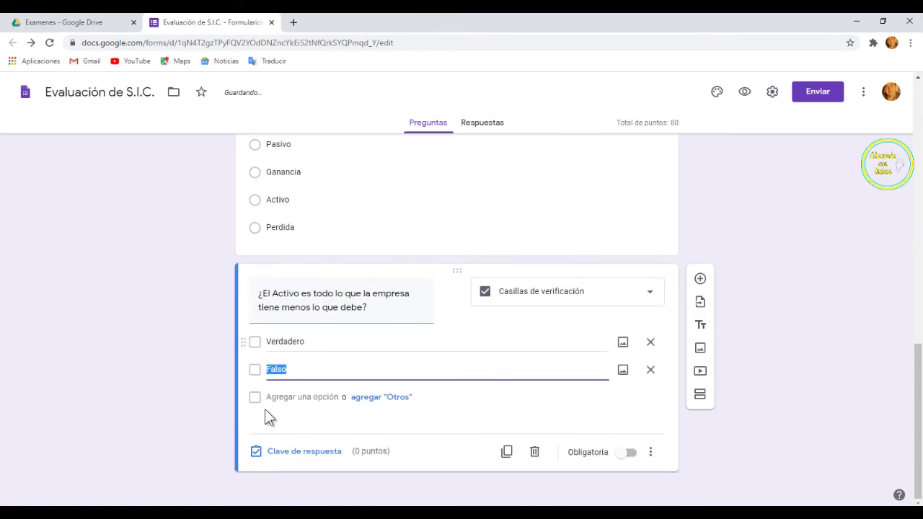
pyautogui.click(303, 453)
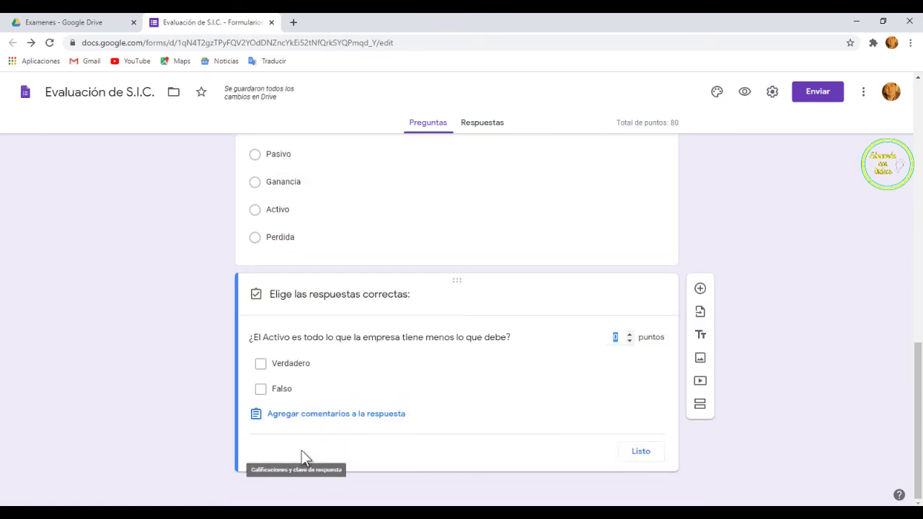
pyautogui.click(261, 389)
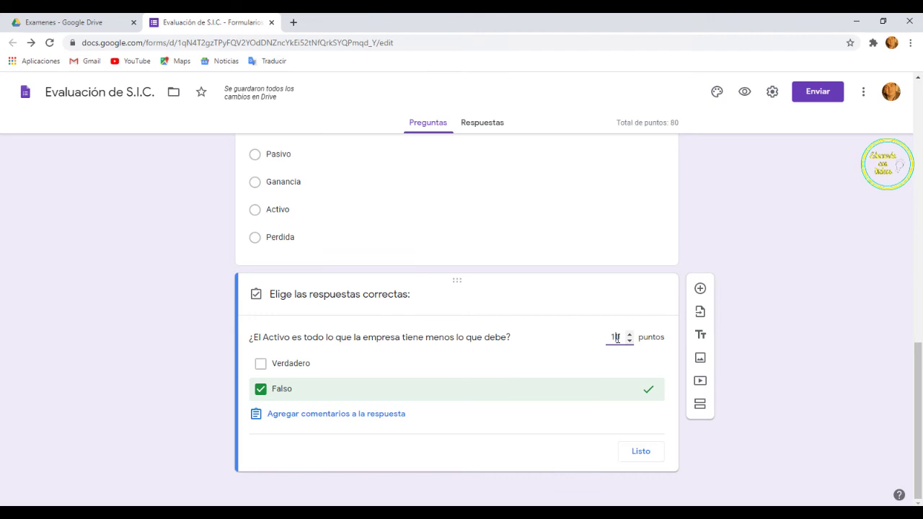
pyautogui.click(657, 460)
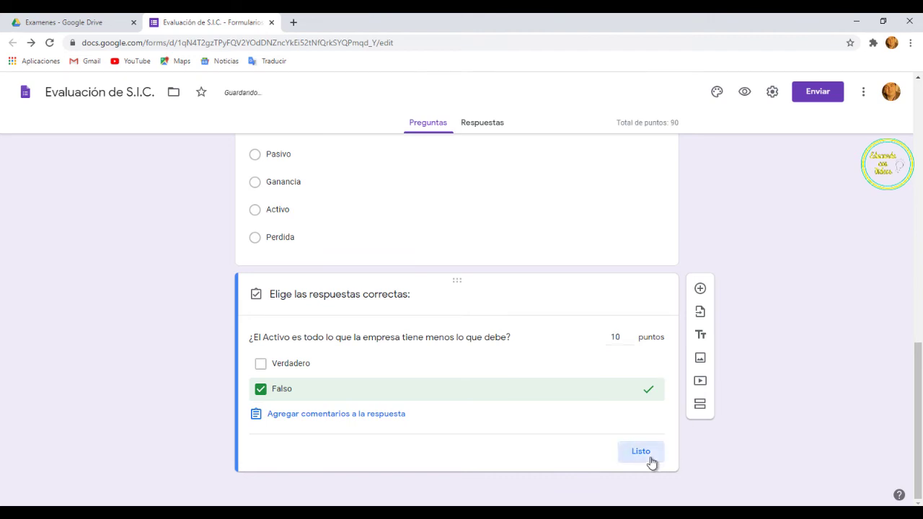
pyautogui.click(631, 467)
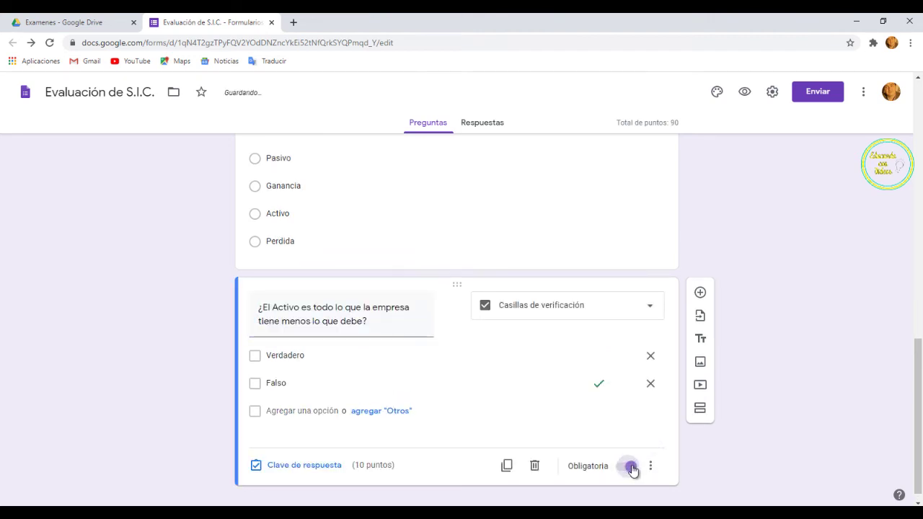
# Add another question below the Activo checkbox question and set its type to Casillas de verificación
pyautogui.scroll(3, 653, 404)
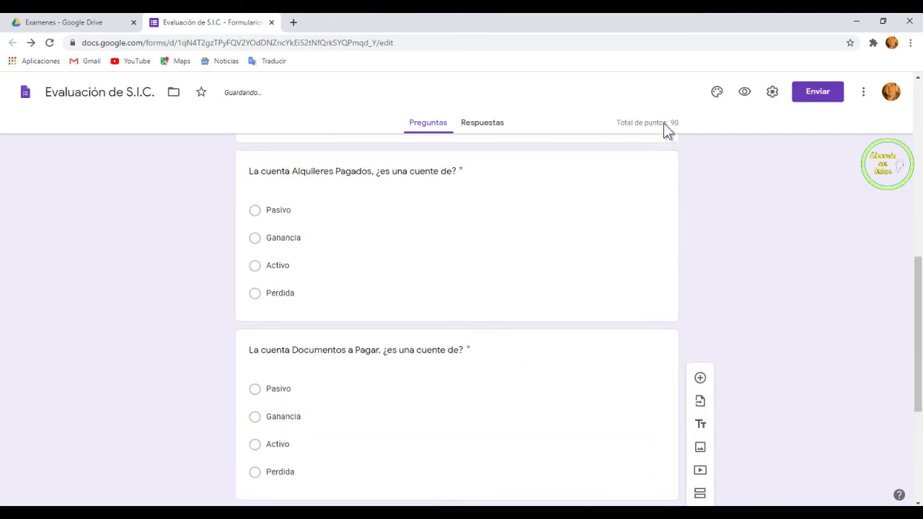
pyautogui.scroll(-3, 561, 194)
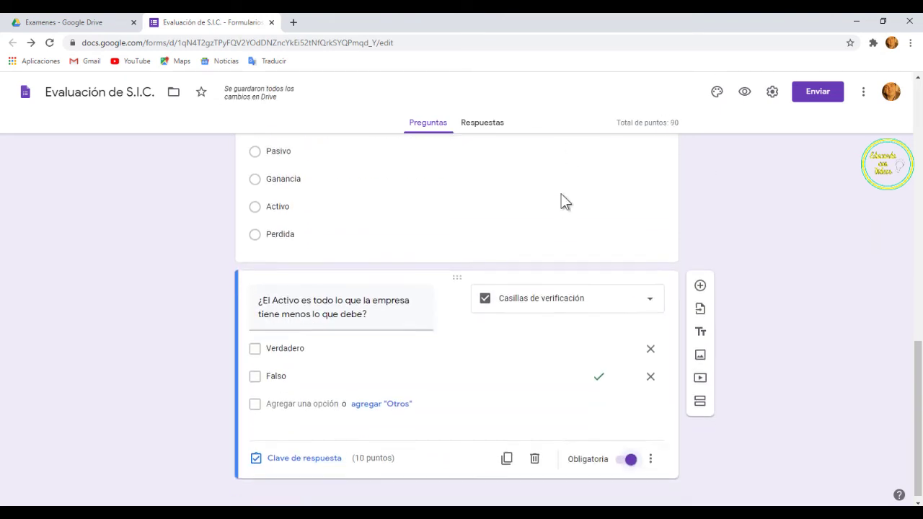
pyautogui.click(700, 281)
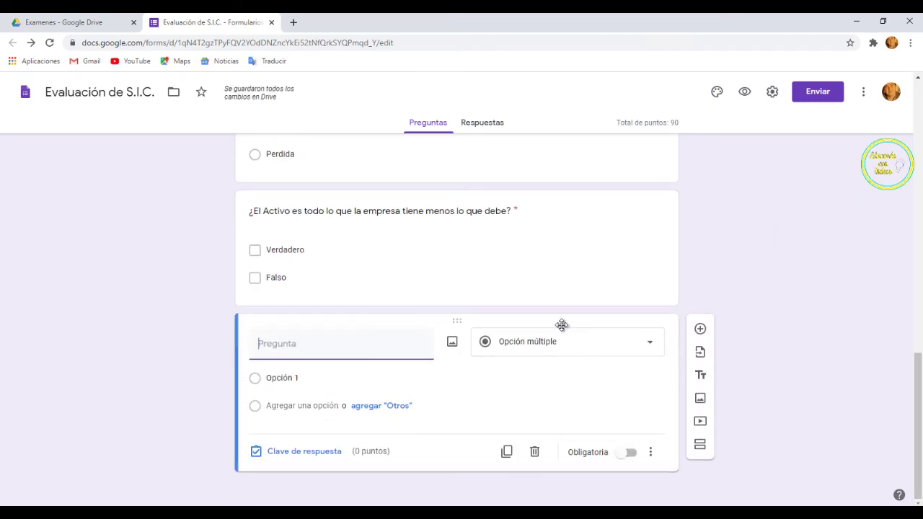
pyautogui.click(653, 352)
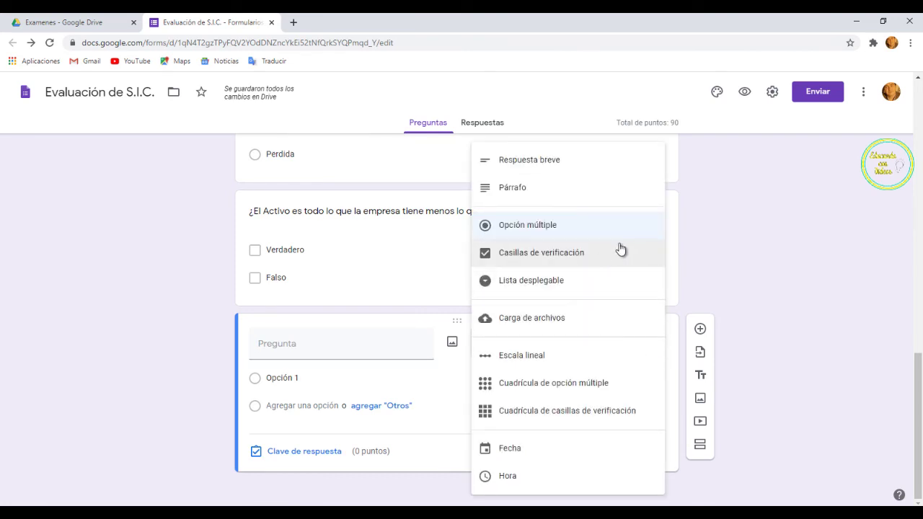
pyautogui.click(581, 255)
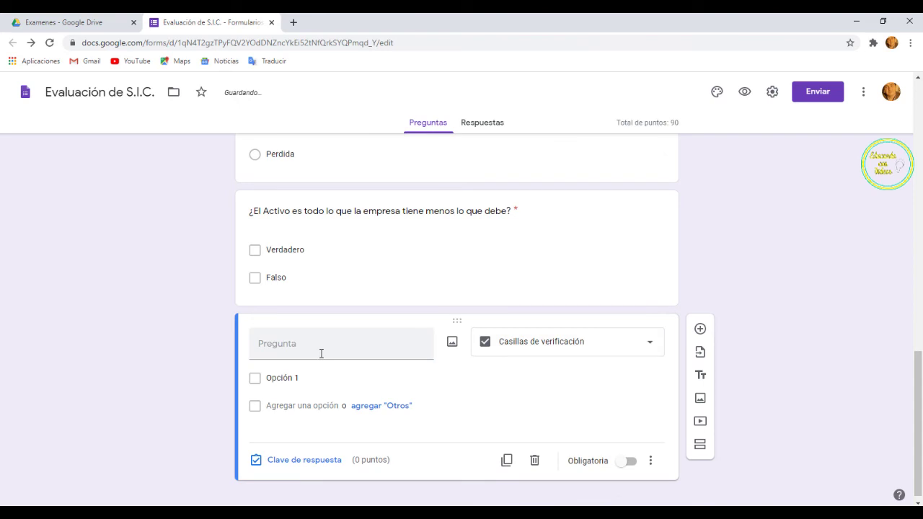
# Copy "La siguiente formula PN = A – P. ¿Es?" from the Word document into the new checkbox question's title
pyautogui.hotkey('alt', 'Tab')
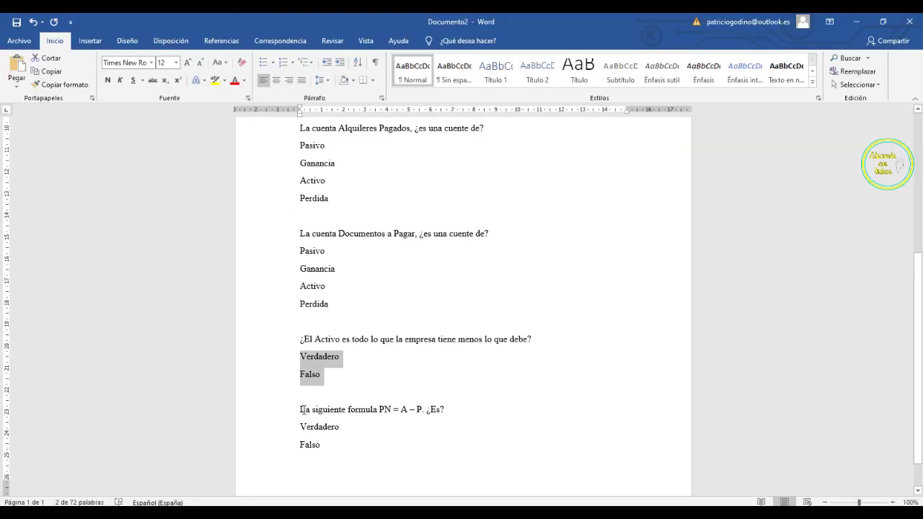
pyautogui.moveTo(303, 410); pyautogui.dragTo(448, 413)
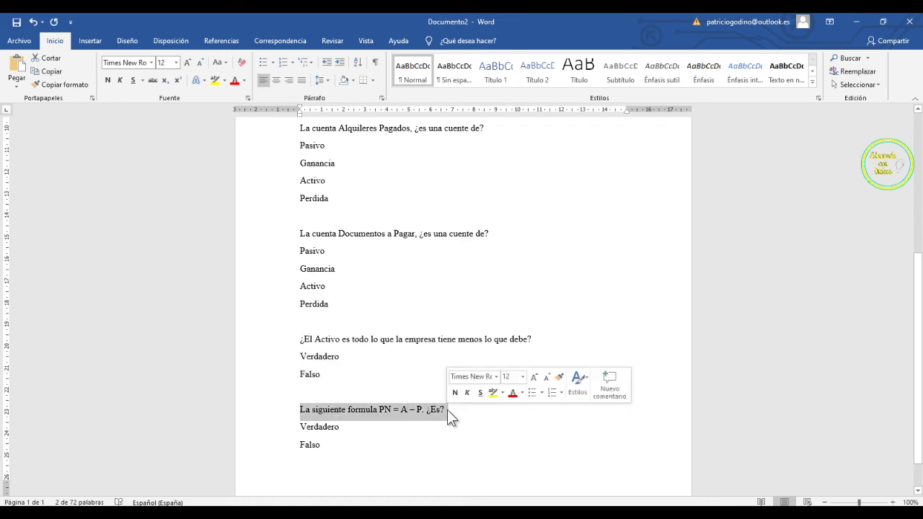
pyautogui.rightClick(425, 410)
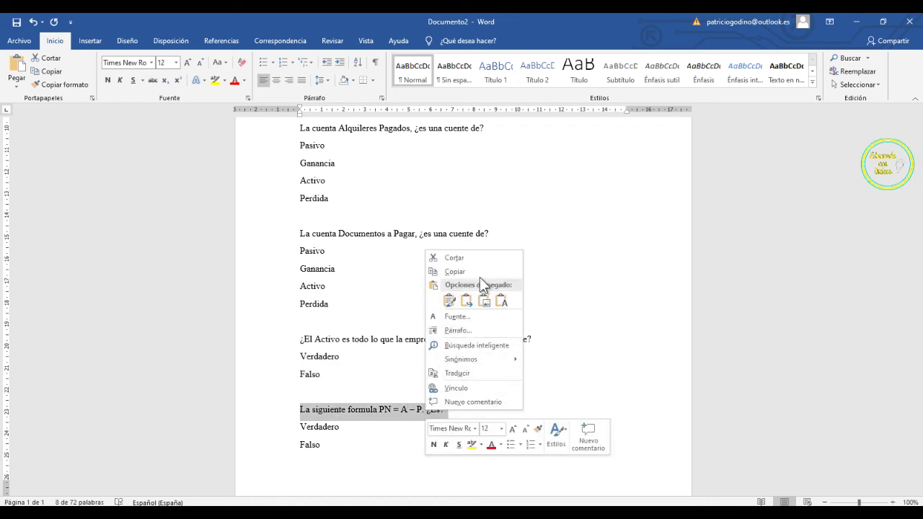
pyautogui.click(455, 272)
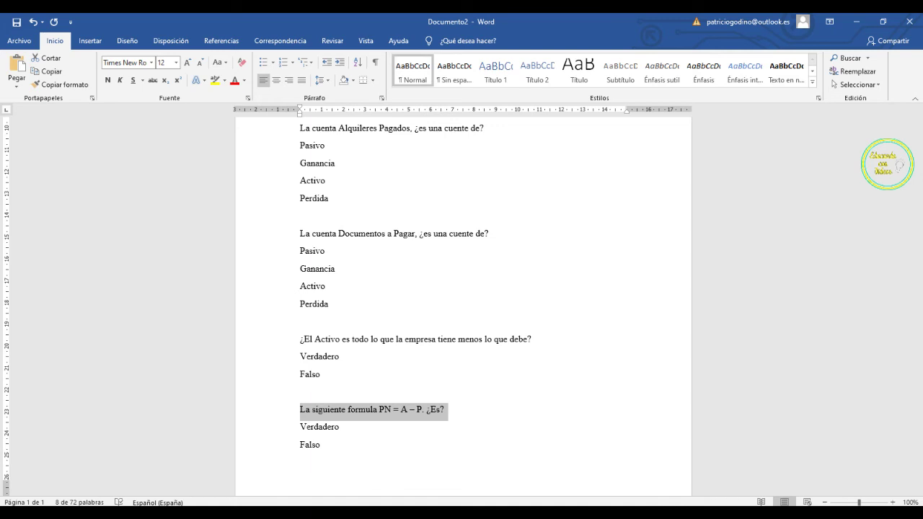
pyautogui.hotkey('alt', 'Tab')
pyautogui.rightClick(277, 347)
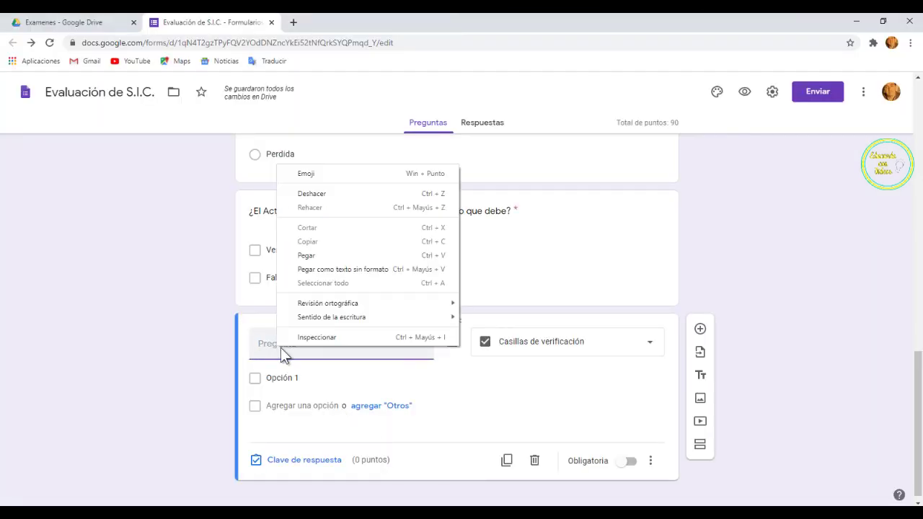
pyautogui.click(306, 255)
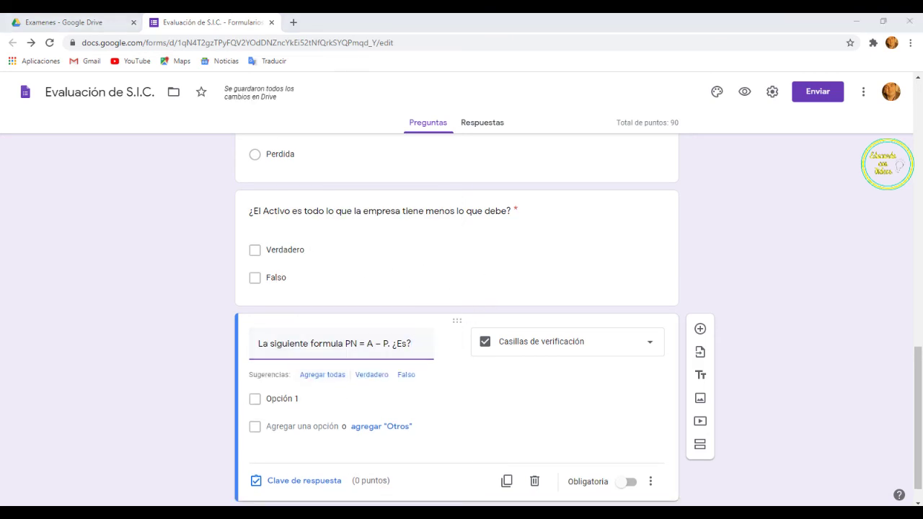
# Copy the answers Verdadero and Falso from the Word document into the PN = A – P question as its options
pyautogui.hotkey('alt', 'Tab')
pyautogui.moveTo(302, 431); pyautogui.dragTo(332, 447)
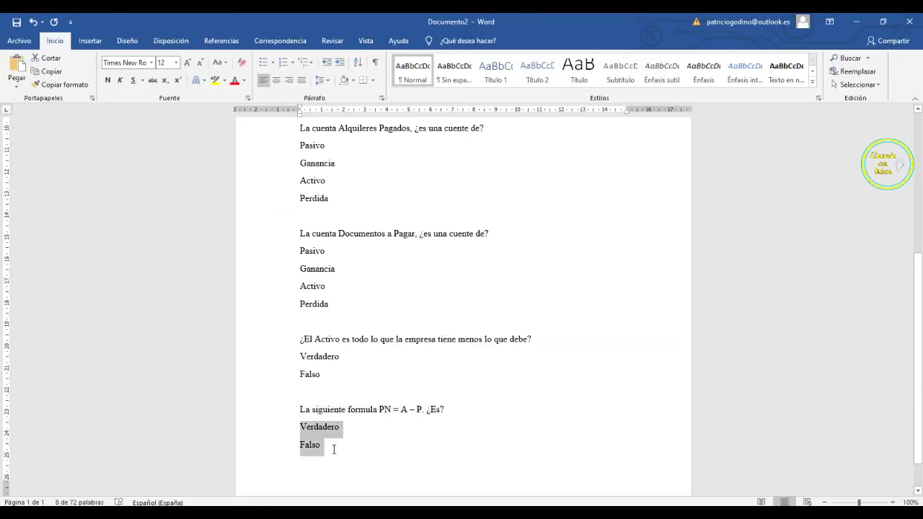
pyautogui.rightClick(319, 427)
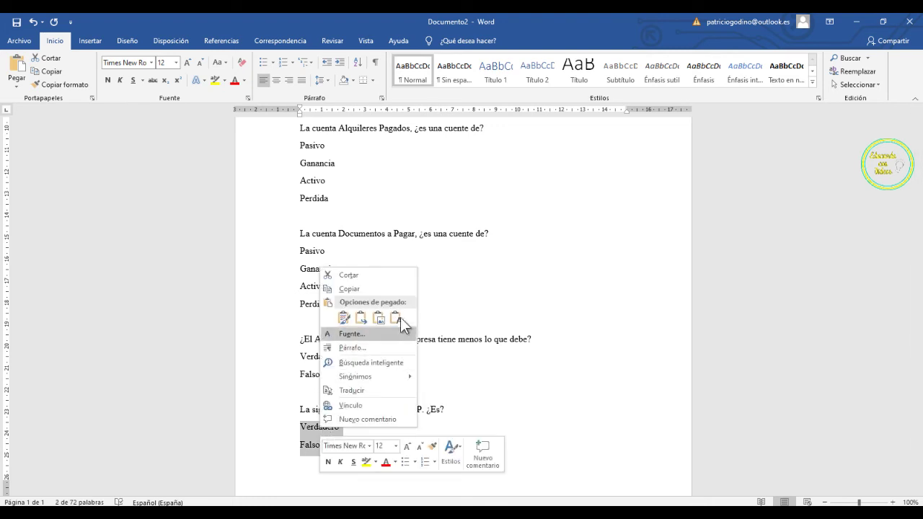
pyautogui.click(389, 290)
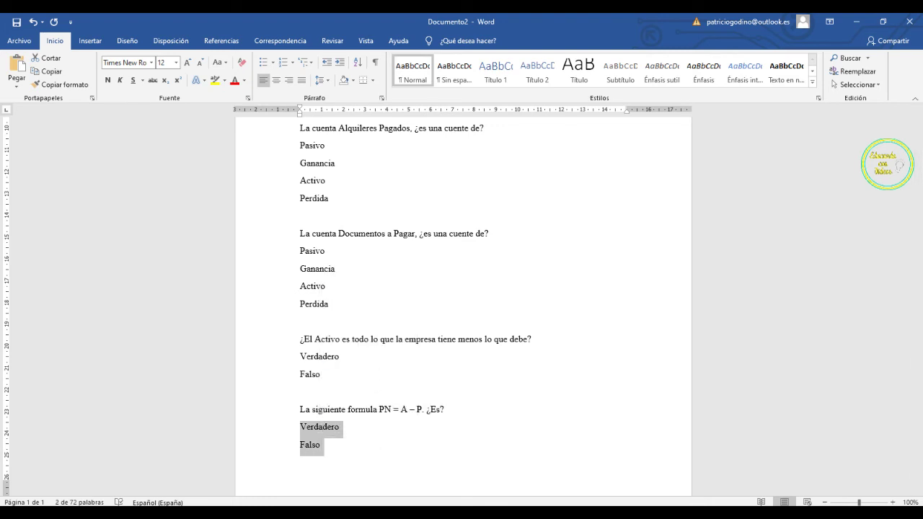
pyautogui.hotkey('alt', 'Tab')
pyautogui.click(289, 401)
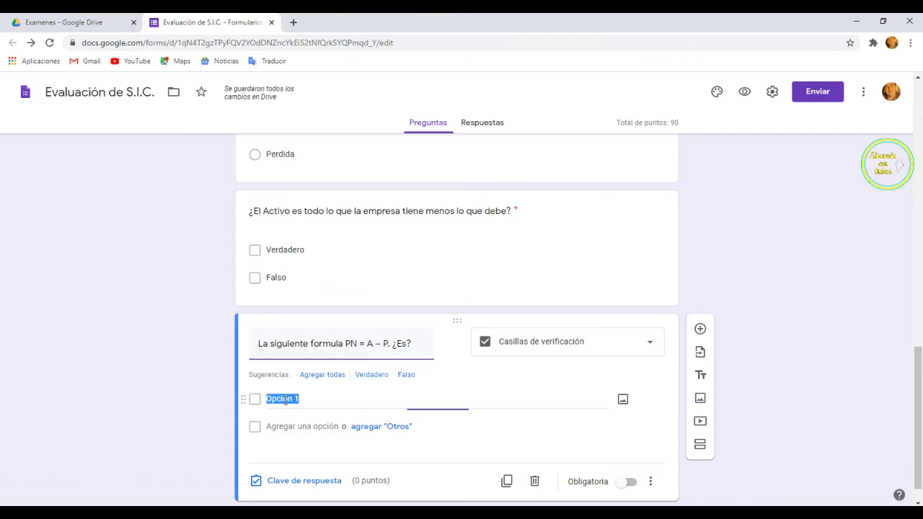
pyautogui.rightClick(284, 400)
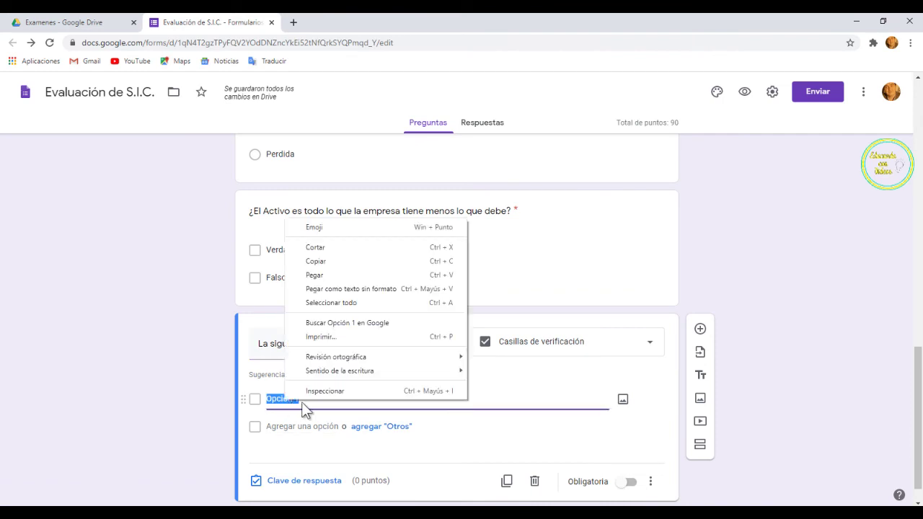
pyautogui.click(332, 275)
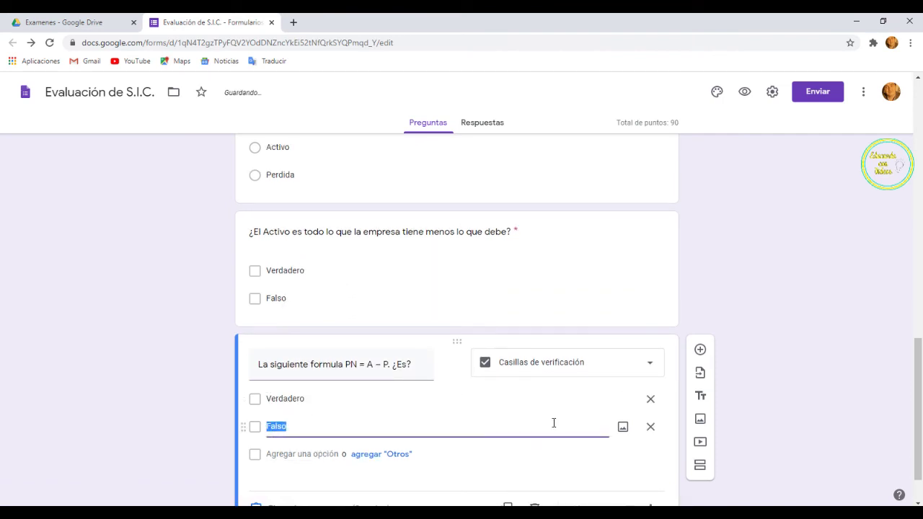
# Set the PN = A – P question's answer key to Verdadero, worth 10 points, and make the question required
pyautogui.scroll(-1, 352, 424)
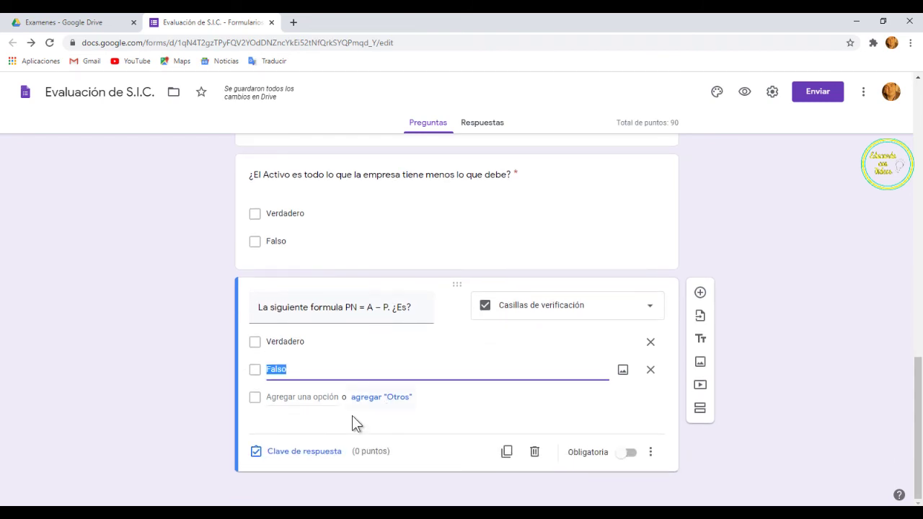
pyautogui.click(307, 451)
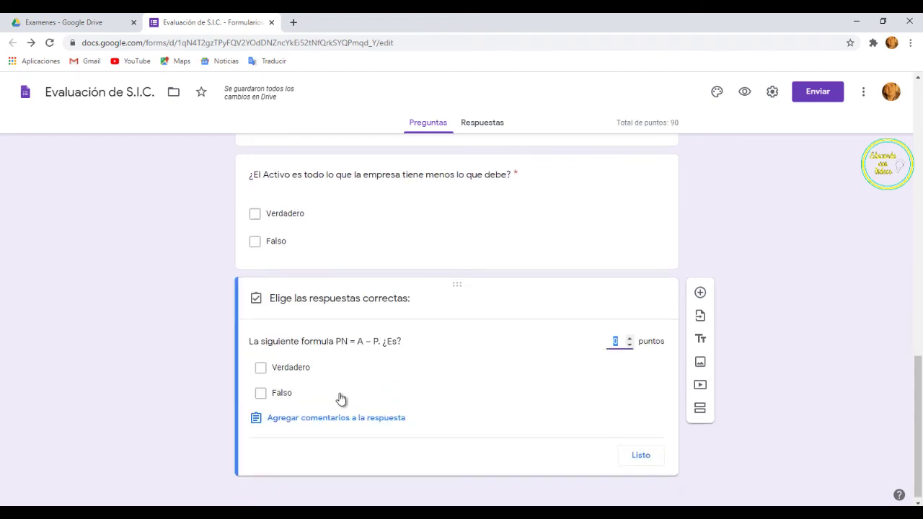
pyautogui.click(261, 368)
pyautogui.click(618, 340)
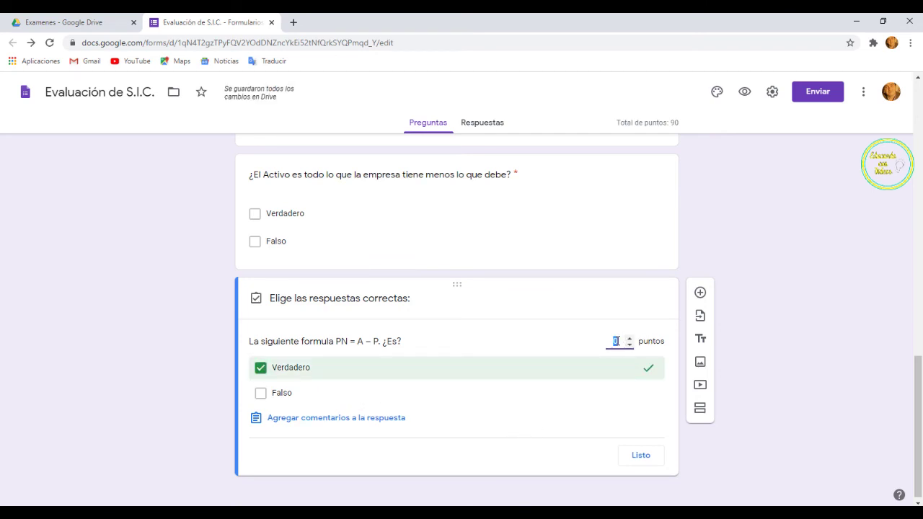
pyautogui.click(641, 455)
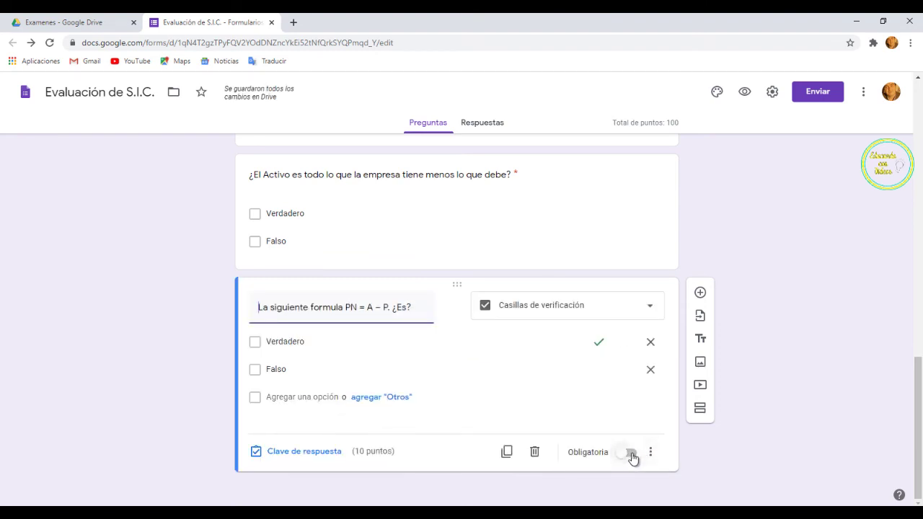
pyautogui.click(632, 453)
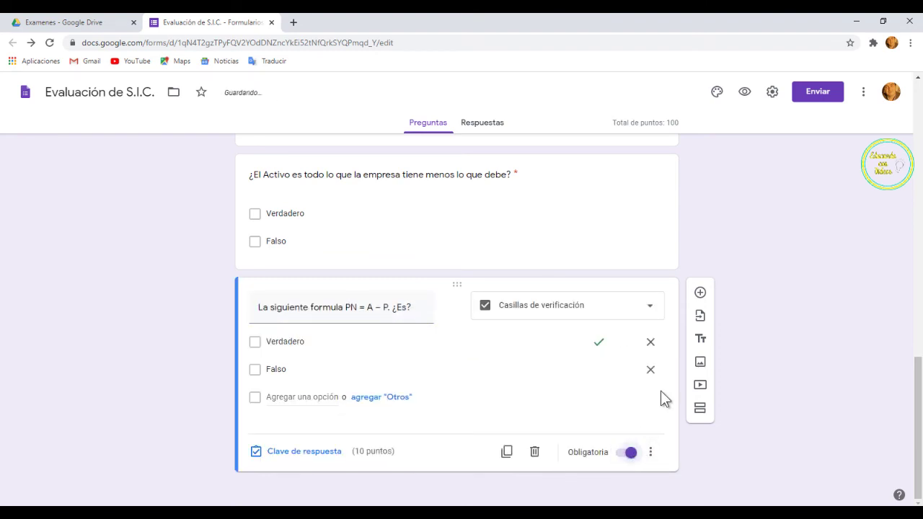
# Review the whole form from the title and Nombre y Apellido field through to the last checkbox question
pyautogui.scroll(3, 661, 375)
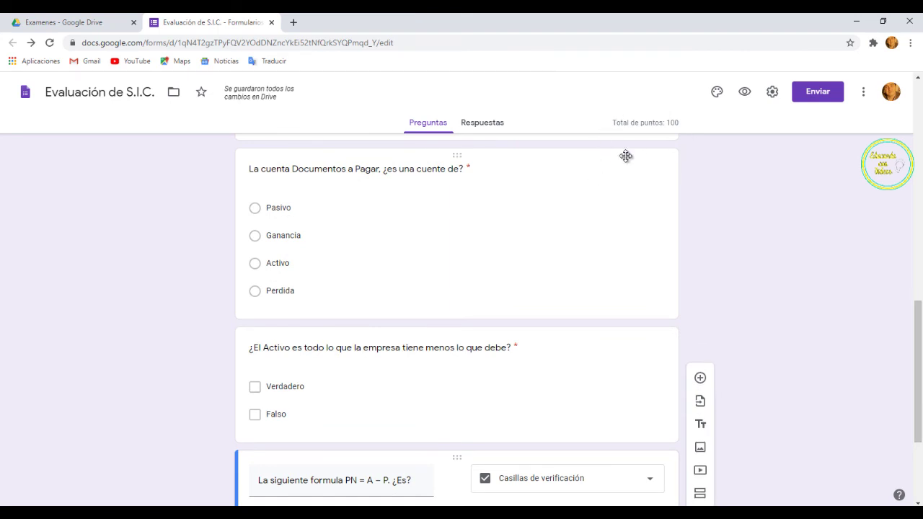
pyautogui.scroll(-3, 572, 207)
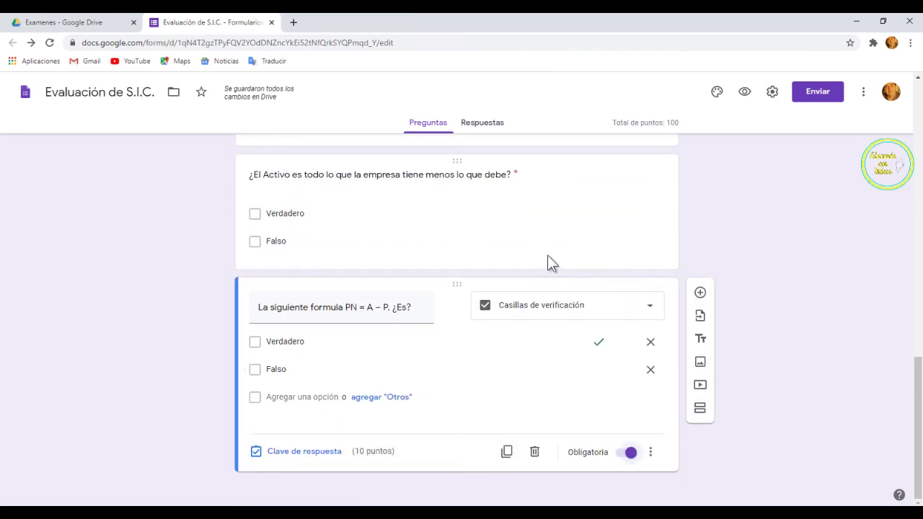
pyautogui.scroll(5, 599, 268)
pyautogui.scroll(3, 598, 267)
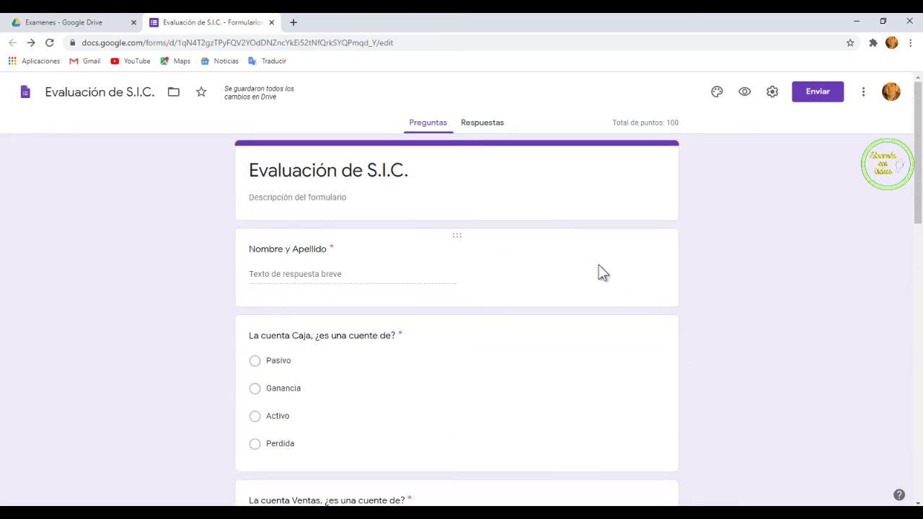
pyautogui.scroll(-3, 578, 278)
pyautogui.scroll(1, 481, 272)
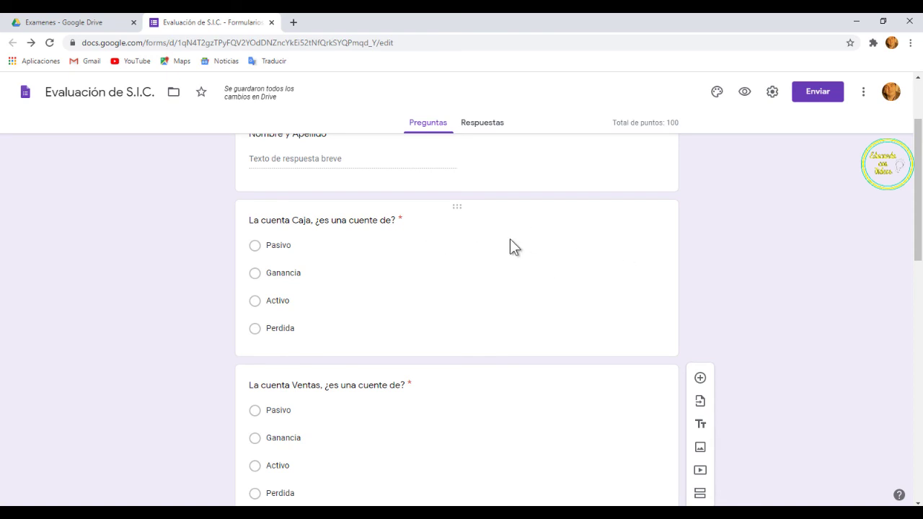
pyautogui.scroll(-2, 397, 310)
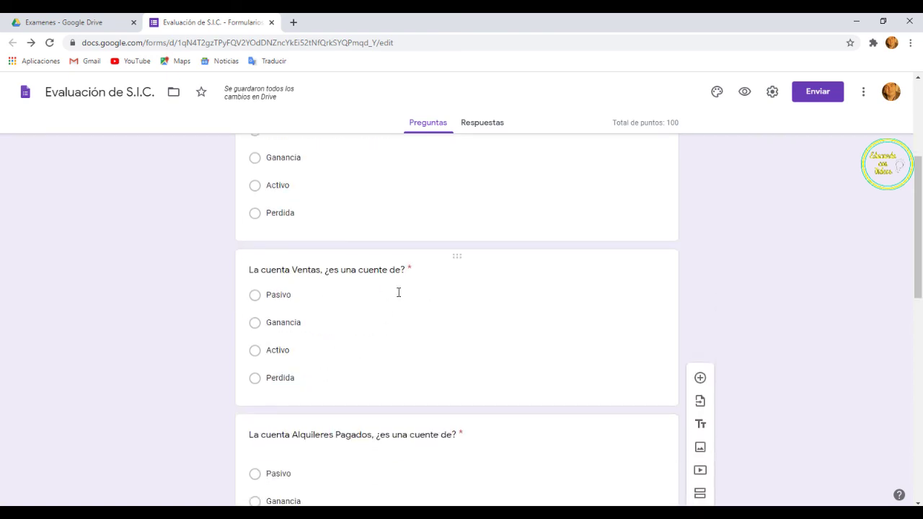
pyautogui.scroll(-2, 433, 357)
pyautogui.scroll(-4, 440, 359)
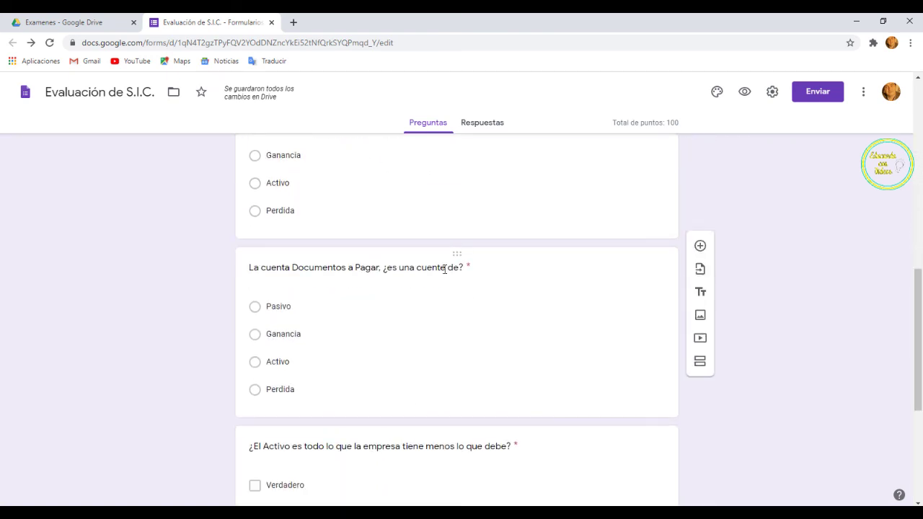
pyautogui.scroll(-1, 332, 360)
pyautogui.scroll(-4, 216, 385)
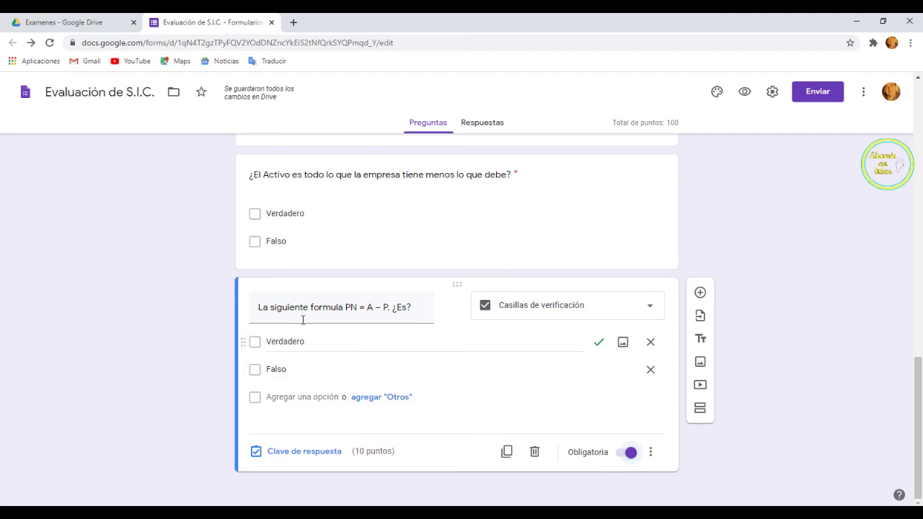
# In Google Drive, set link access for the Evaluación de S.I.C. form to Cualquier persona que tenga el vínculo and copy its link
pyautogui.click(69, 24)
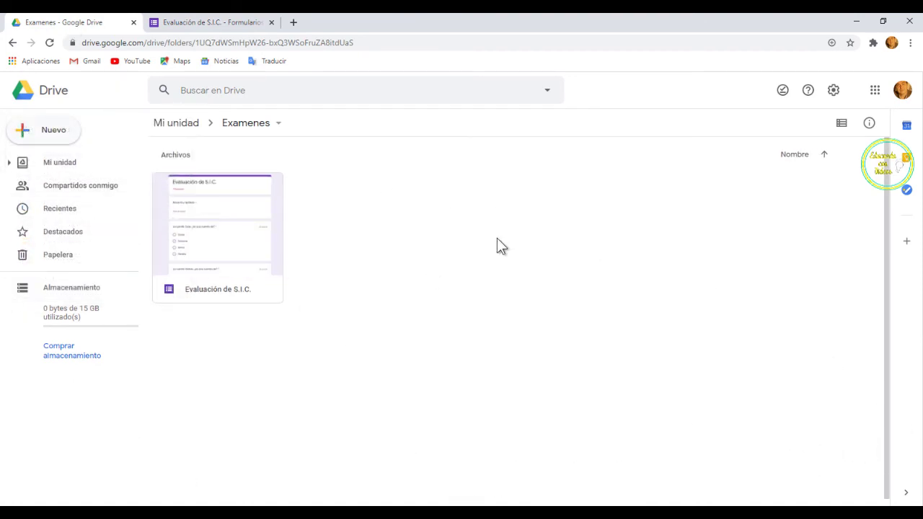
pyautogui.click(246, 210)
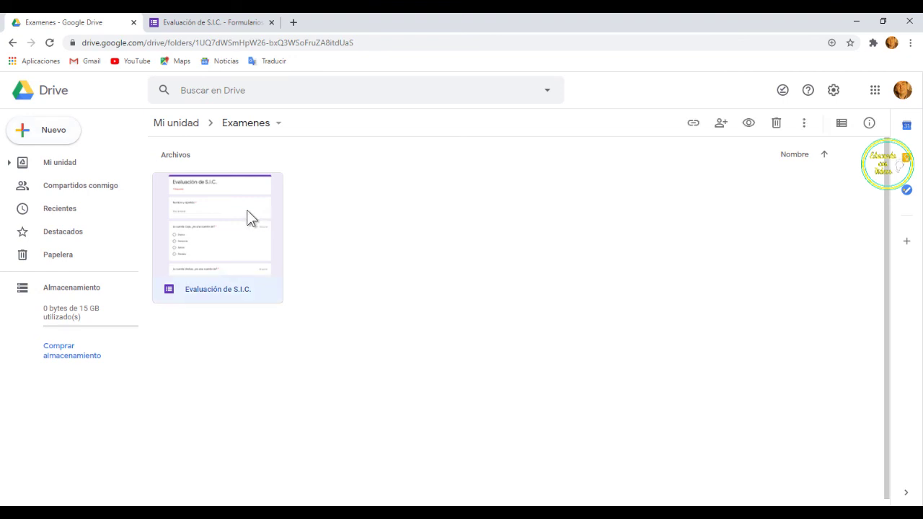
pyautogui.click(694, 124)
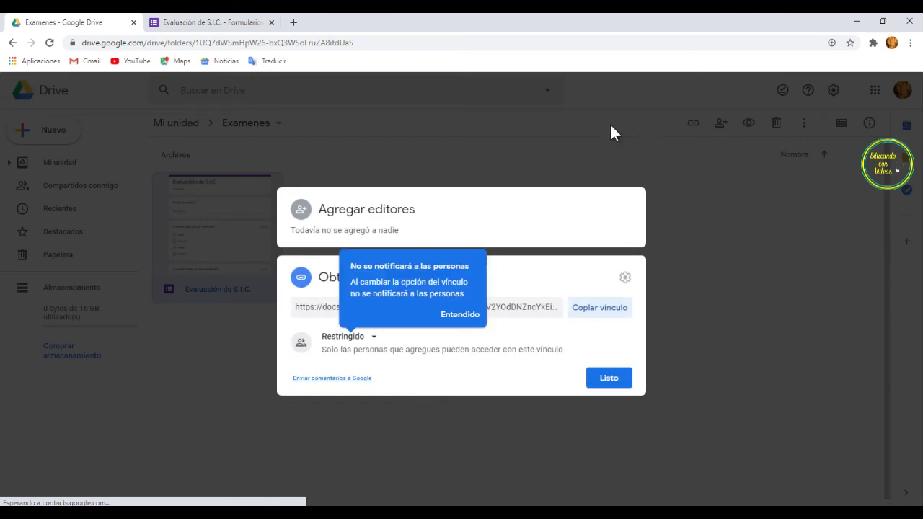
pyautogui.click(454, 314)
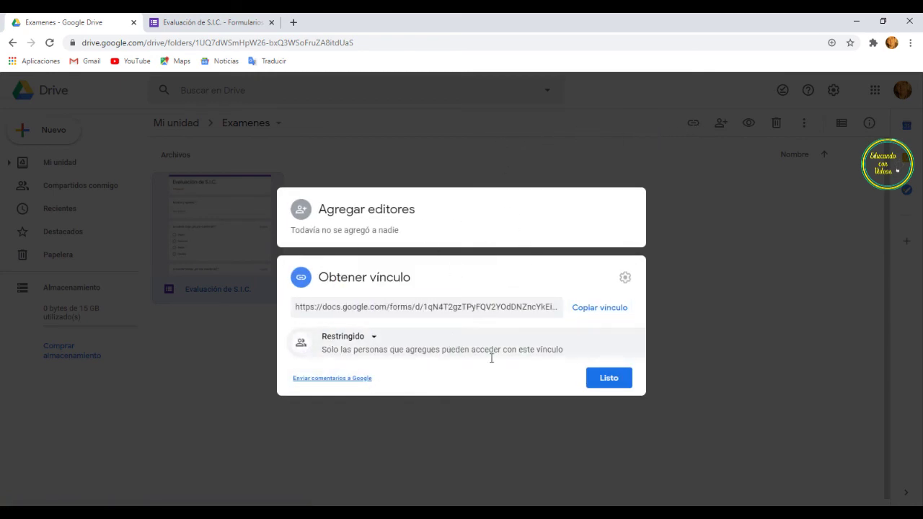
pyautogui.click(374, 340)
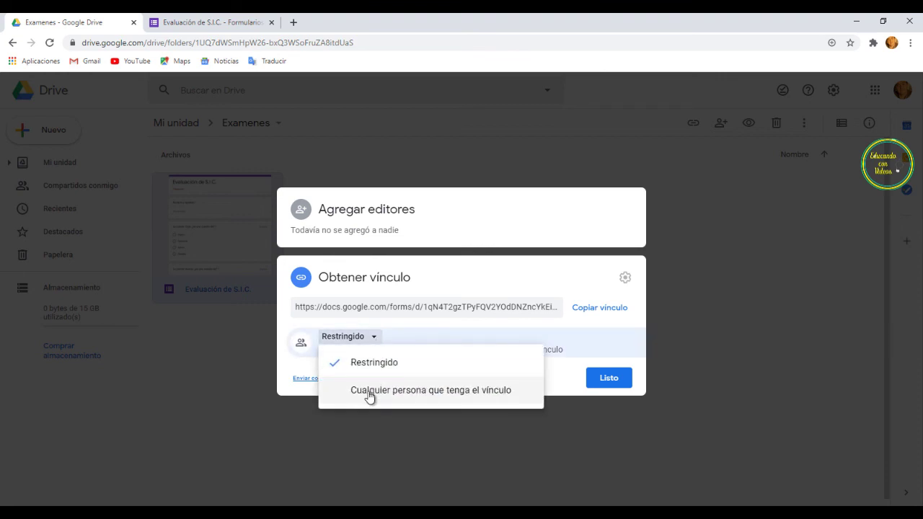
pyautogui.click(370, 391)
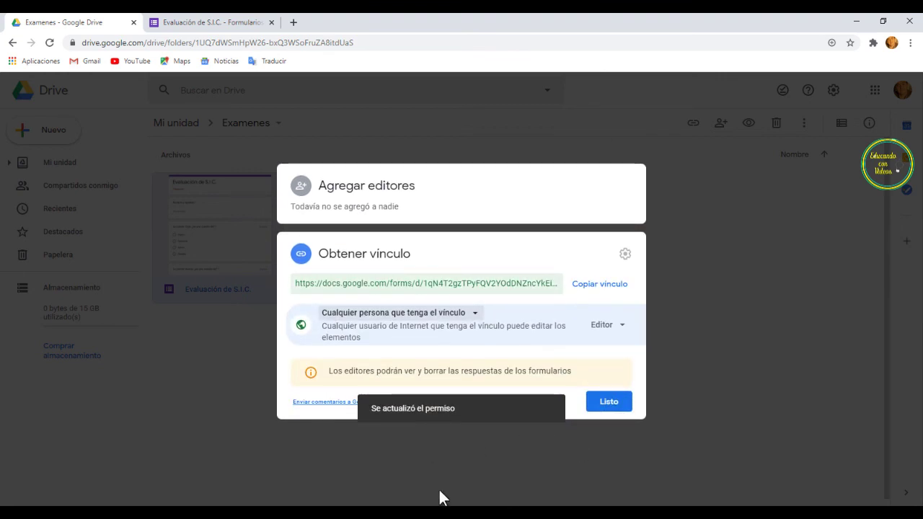
pyautogui.click(594, 292)
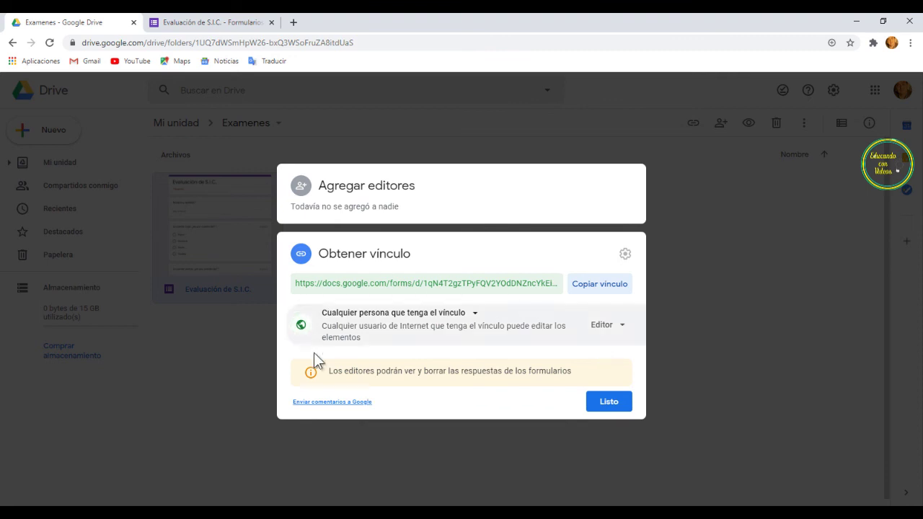
pyautogui.click(620, 406)
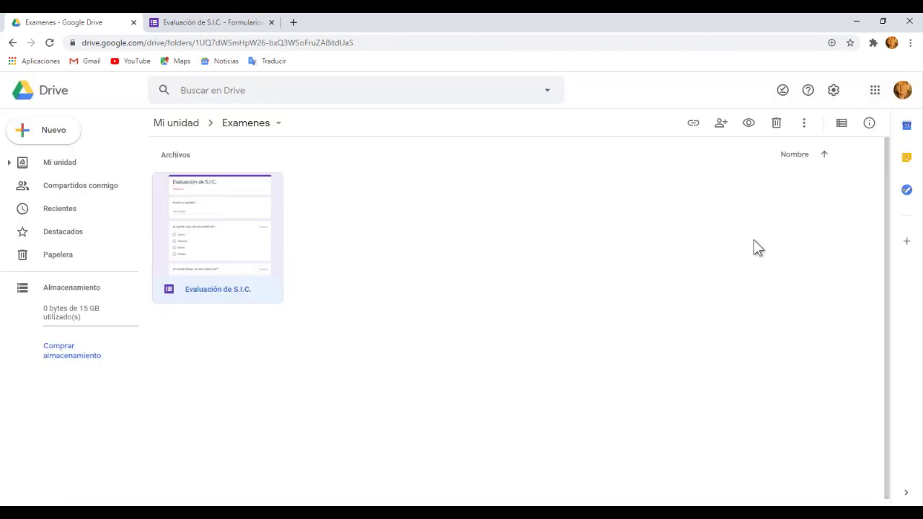